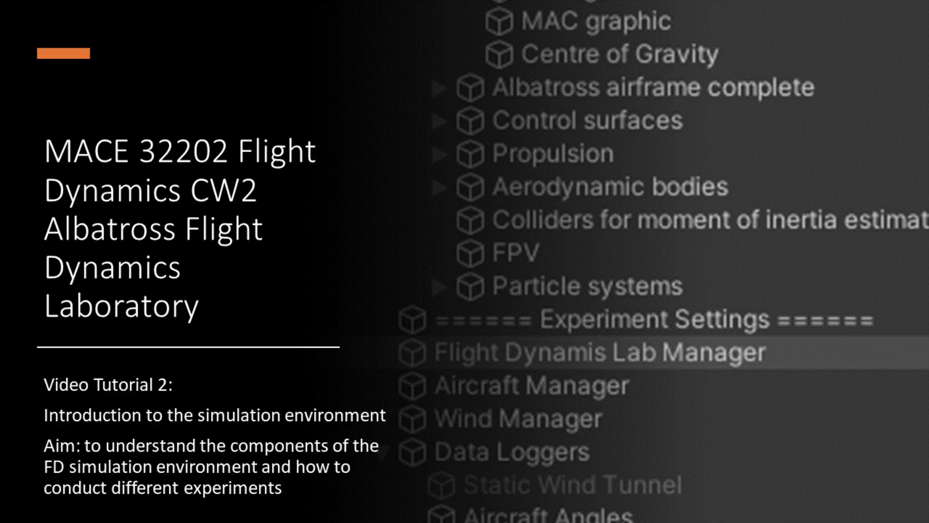
key("Right")
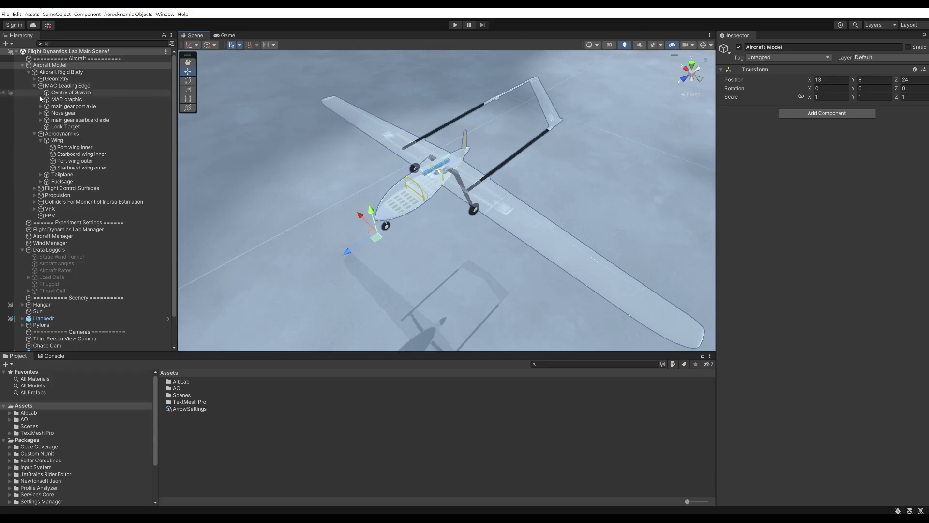
Inspect the properties of the Aircraft Model, Aircraft Rigid Body and Geometry objects one after another
left_click(44, 67)
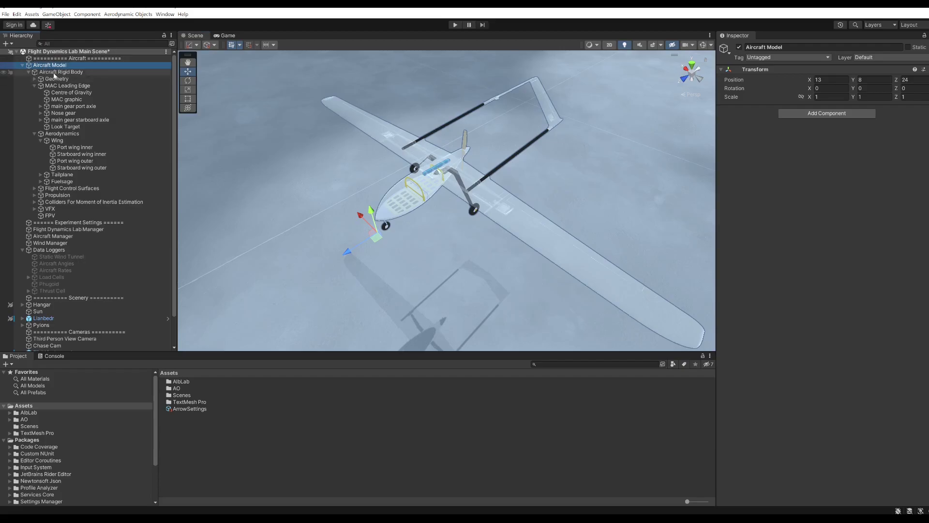
left_click(47, 72)
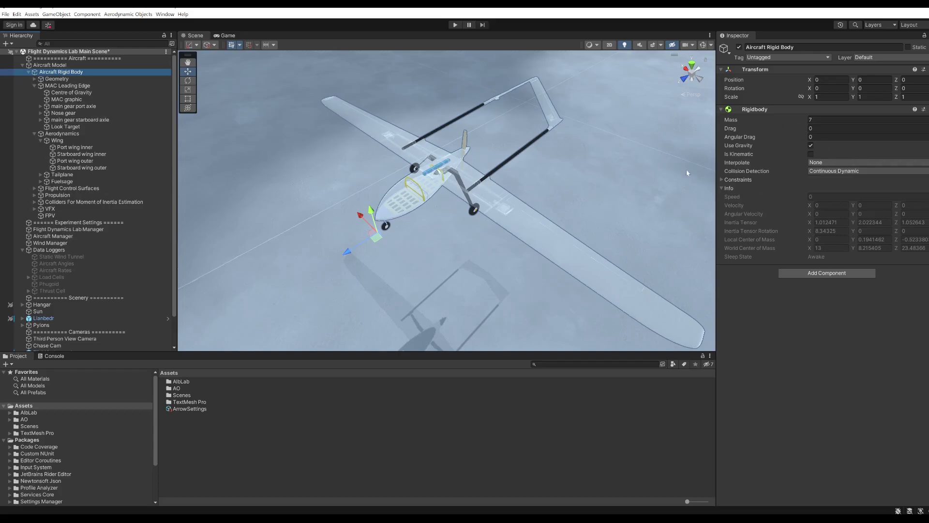
left_click(48, 80)
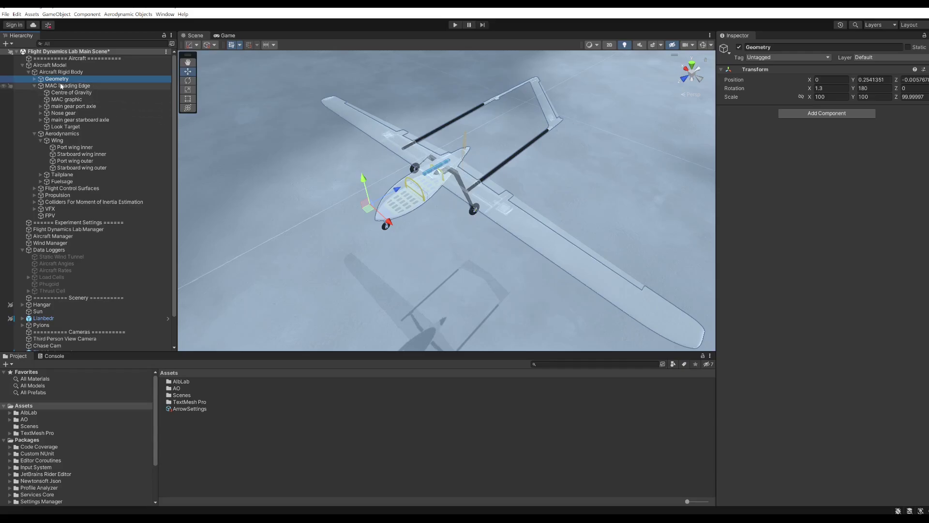
Select the MAC Leading Edge object and examine its location on the aircraft from close up and from farther away
left_click(49, 88)
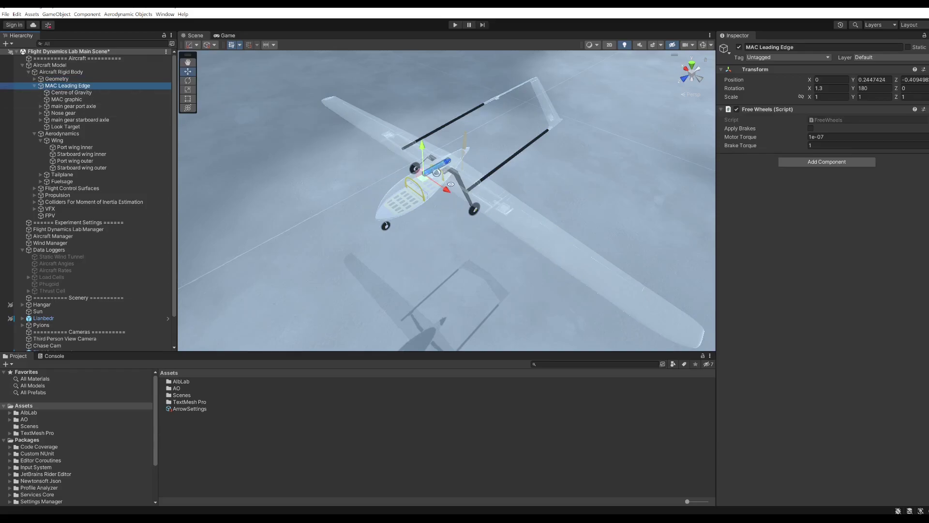
scroll(446, 183, "up", 14, "alt")
left_click_drag(444, 180, 404, 180, "alt")
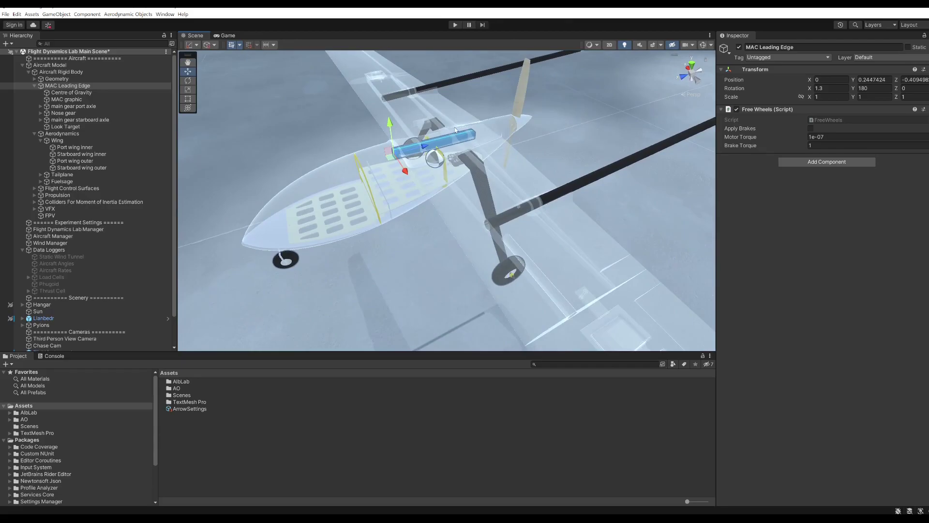
scroll(455, 127, "down", 5)
scroll(455, 126, "down", 3)
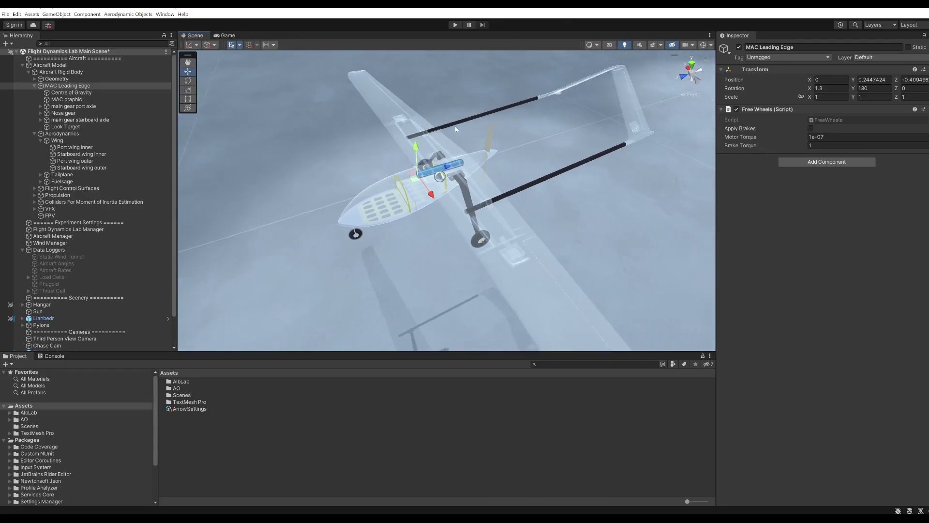
left_click_drag(464, 226, 485, 209, "alt")
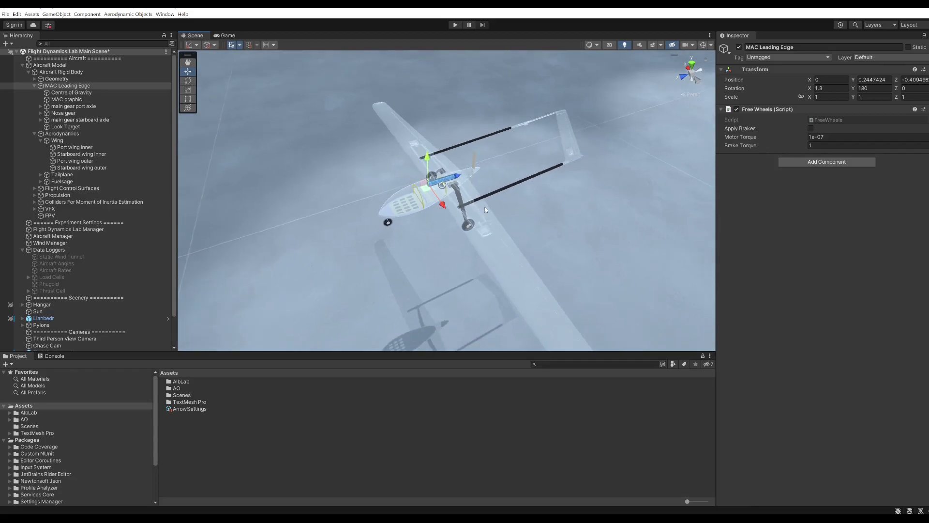
scroll(484, 207, "up", 10)
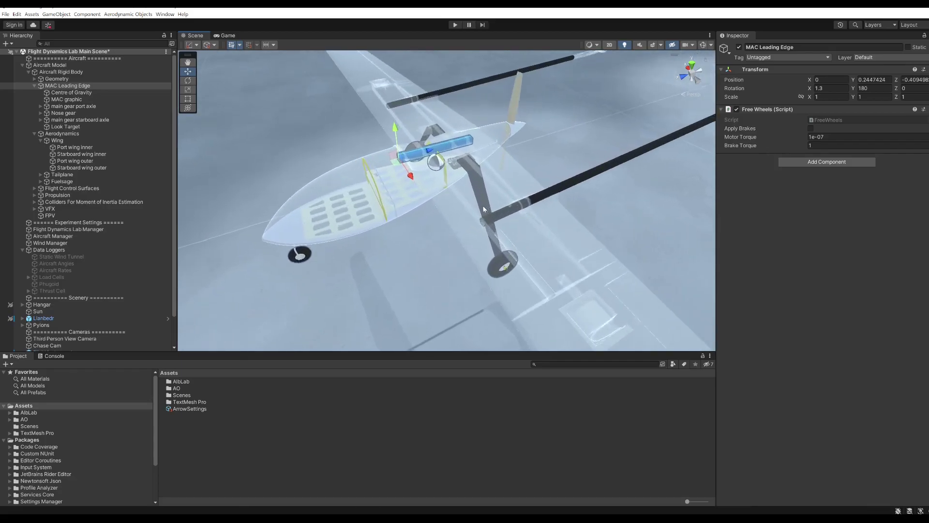
scroll(483, 208, "up", 3)
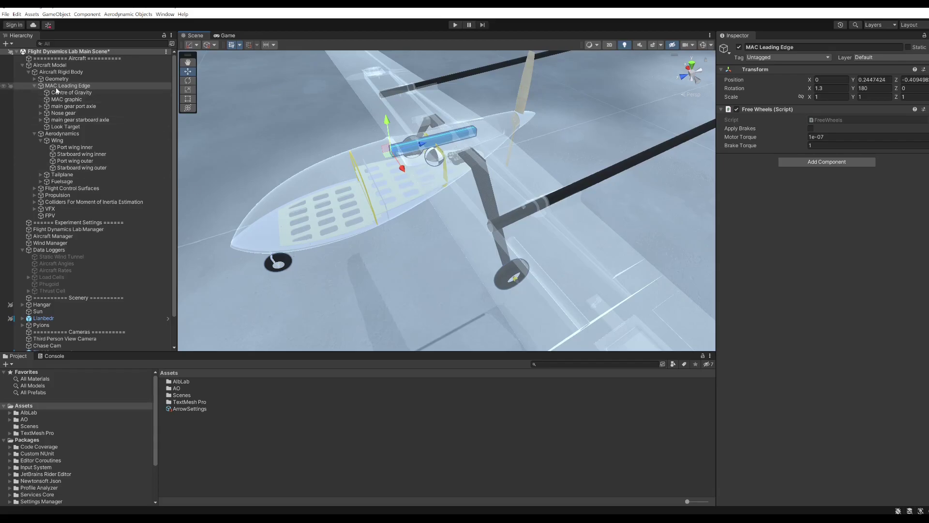
scroll(55, 88, "down", 2)
scroll(63, 90, "up", 2)
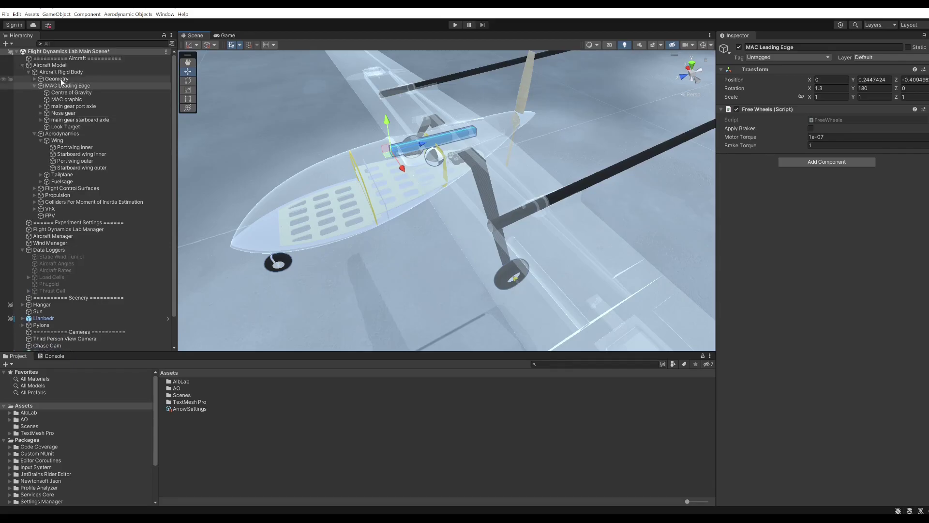
Compare the origin and transform of the Aircraft Model with those of the MAC Leading Edge object
left_click(49, 66)
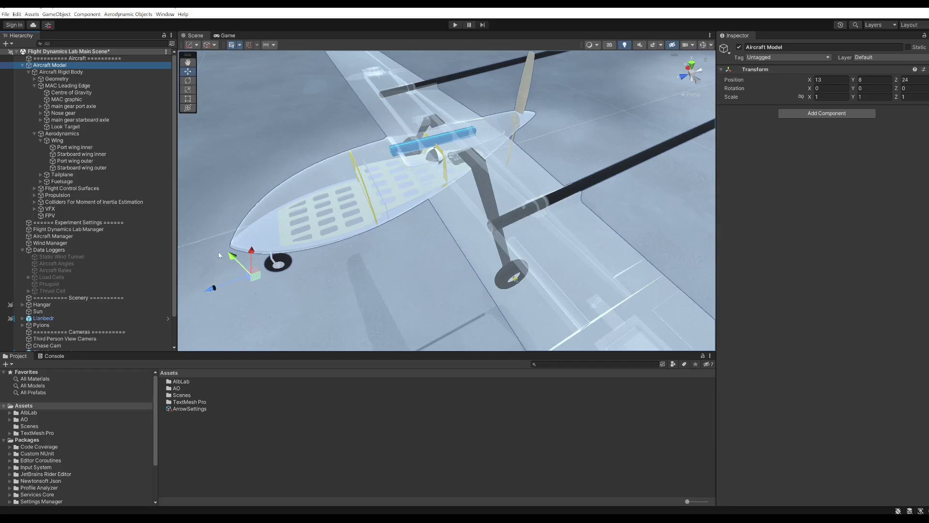
left_click(68, 86)
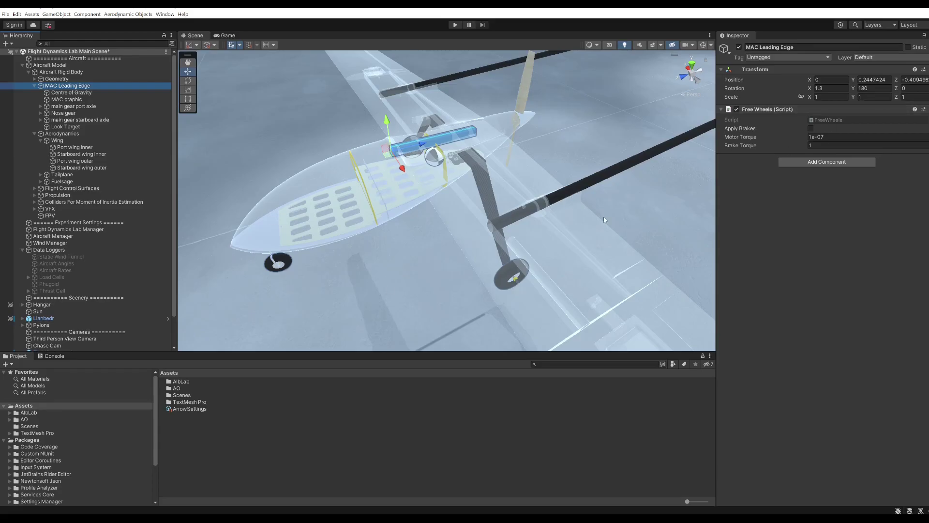
left_click(855, 90)
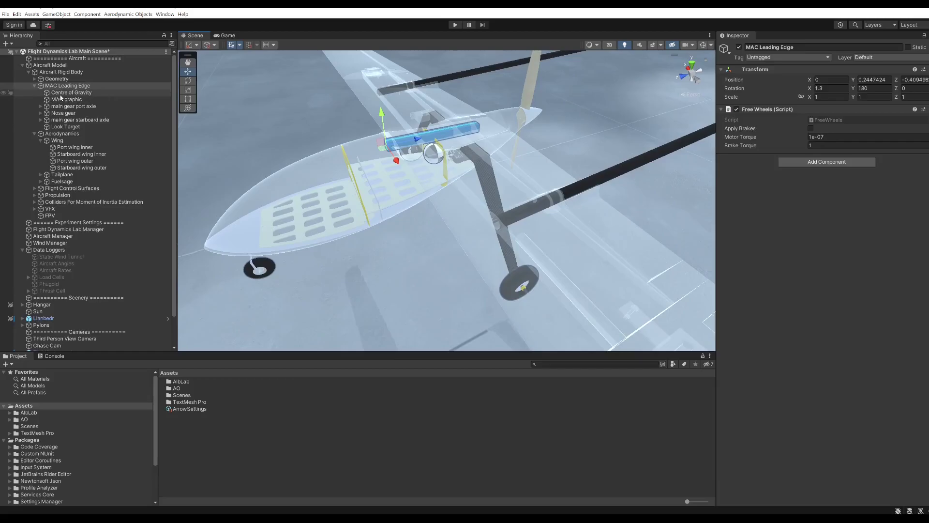
Move the Centre of Gravity forward to about Z 0.0023, and in the left side view back aft to about Z 0.0772
left_click(67, 93)
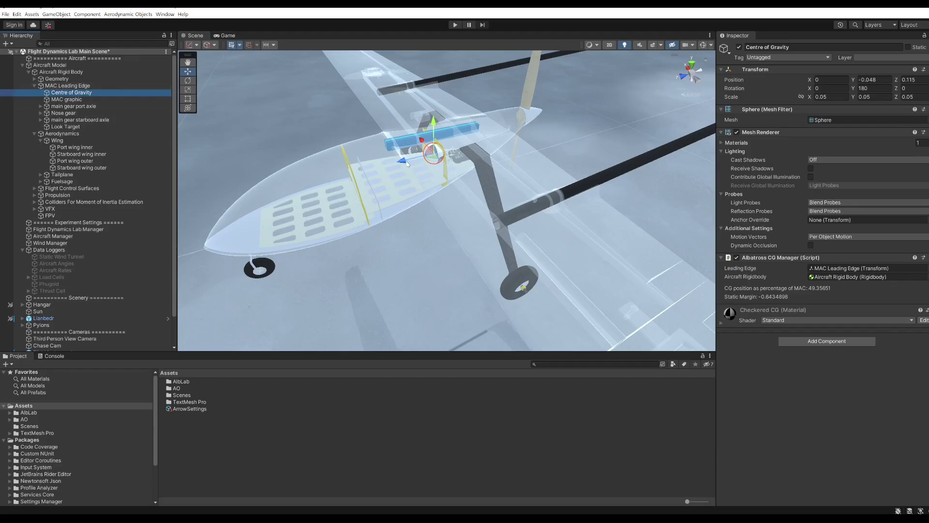
left_click_drag(401, 163, 356, 171)
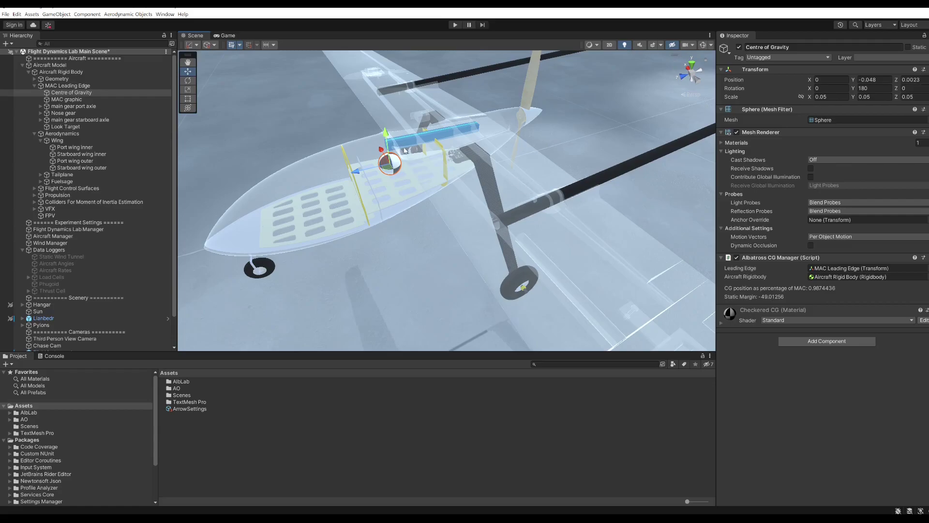
left_click(698, 83)
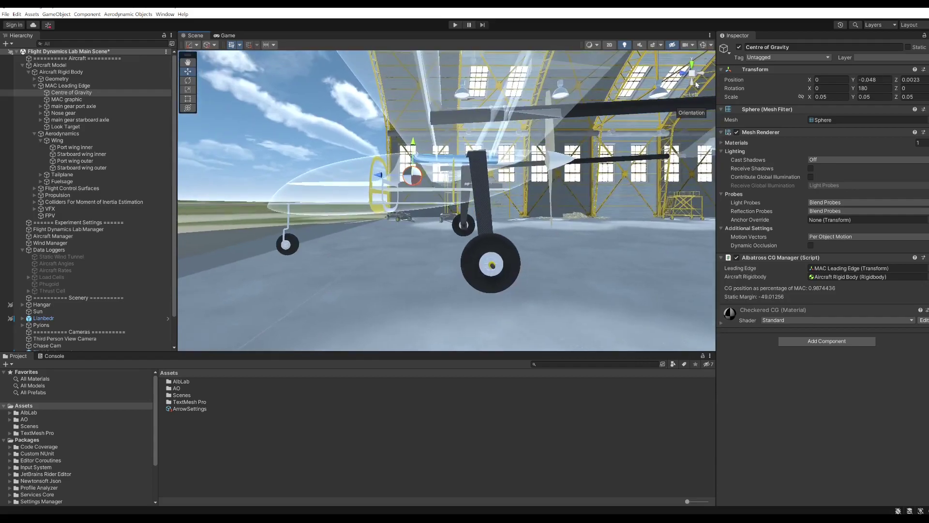
left_click(693, 73)
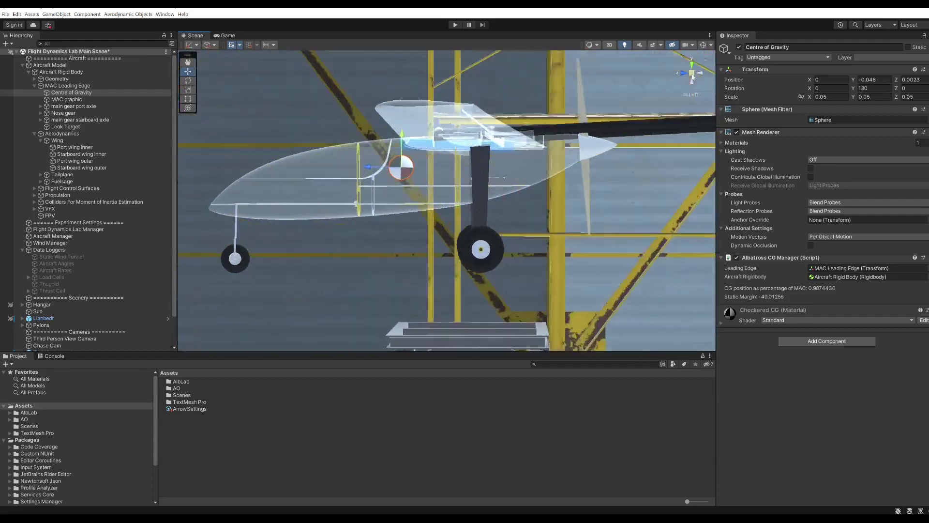
scroll(433, 162, "up", 5)
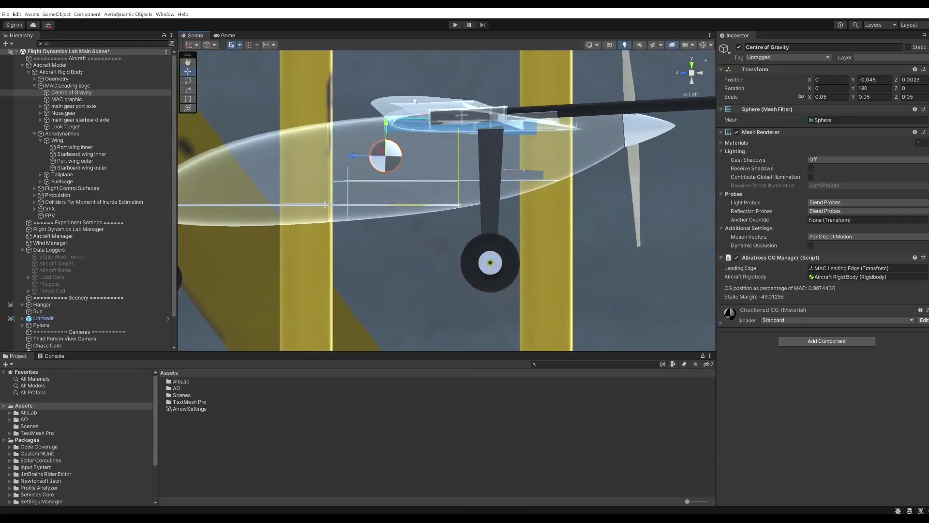
scroll(447, 220, "up", 3)
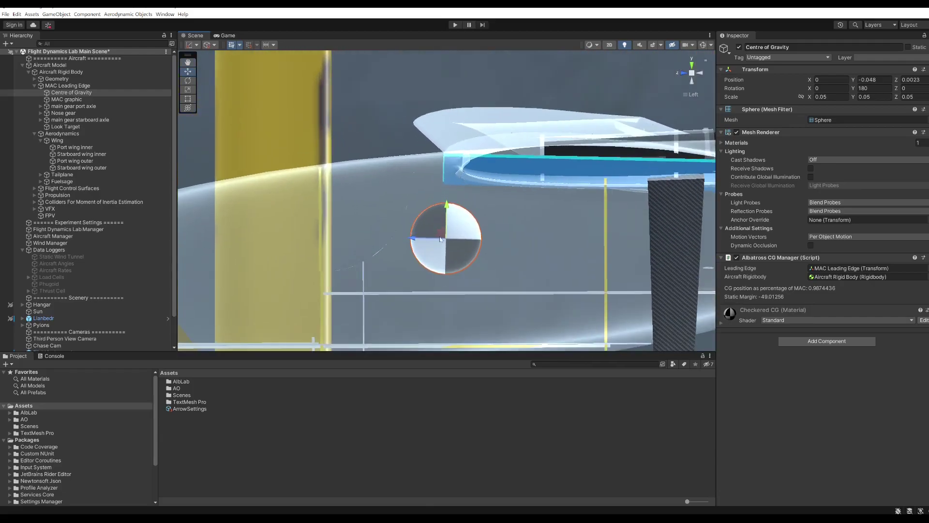
left_click_drag(412, 238, 520, 246)
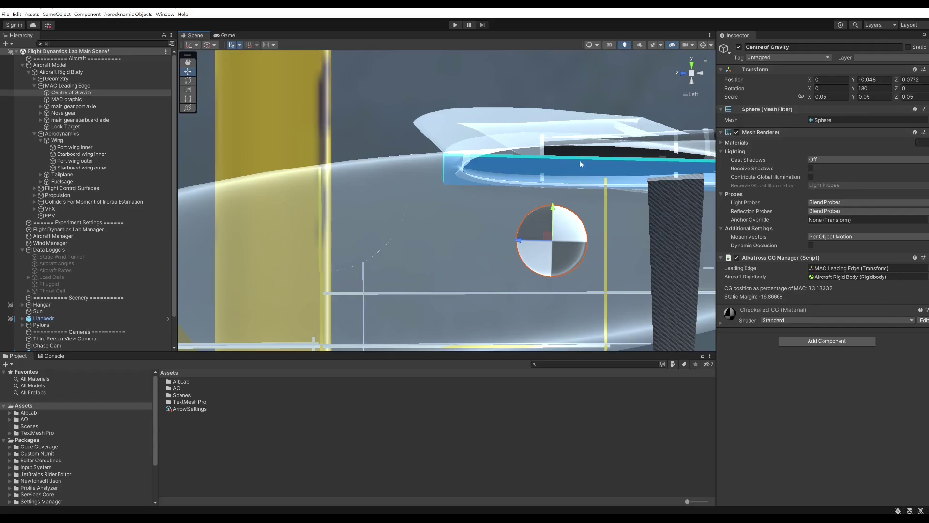
Select the main gear port axle and examine its wheel position relative to the centre of gravity in an isometric side view
left_click_drag(566, 171, 543, 173, "alt")
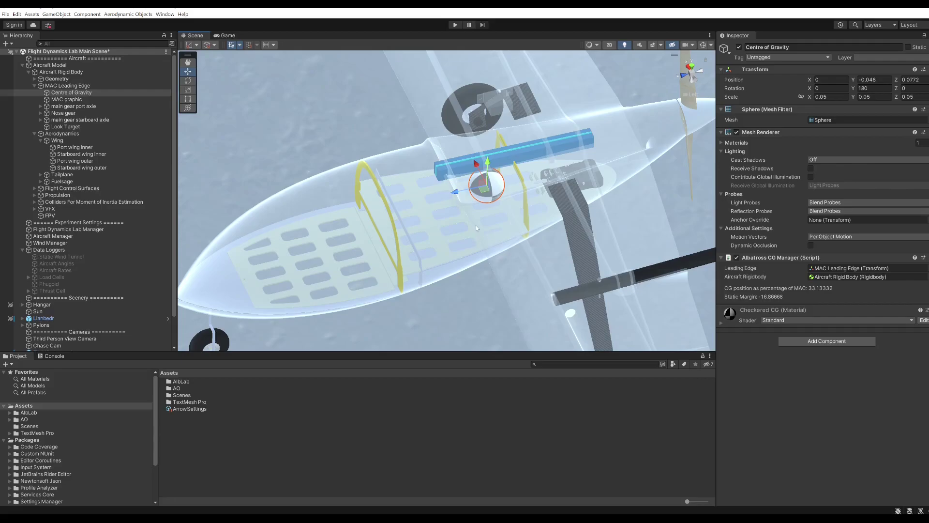
left_click_drag(481, 174, 512, 192, "alt")
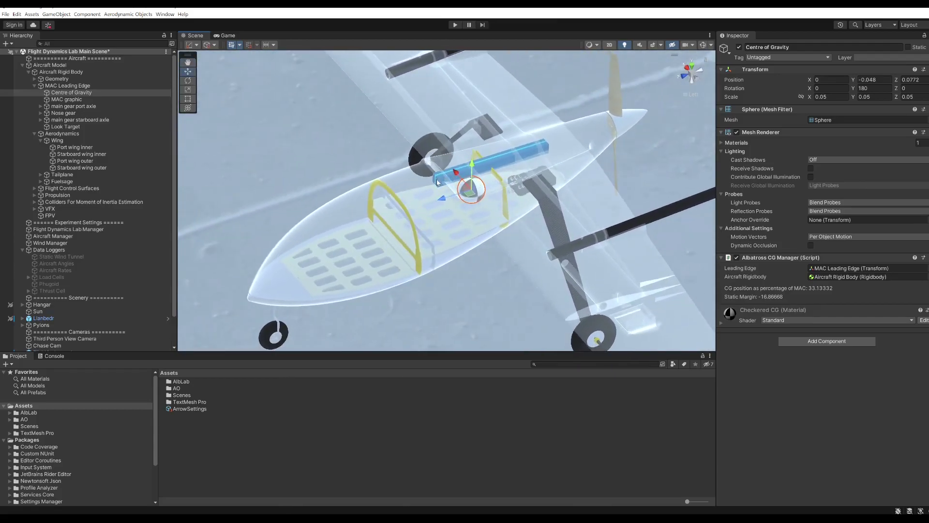
left_click(55, 107)
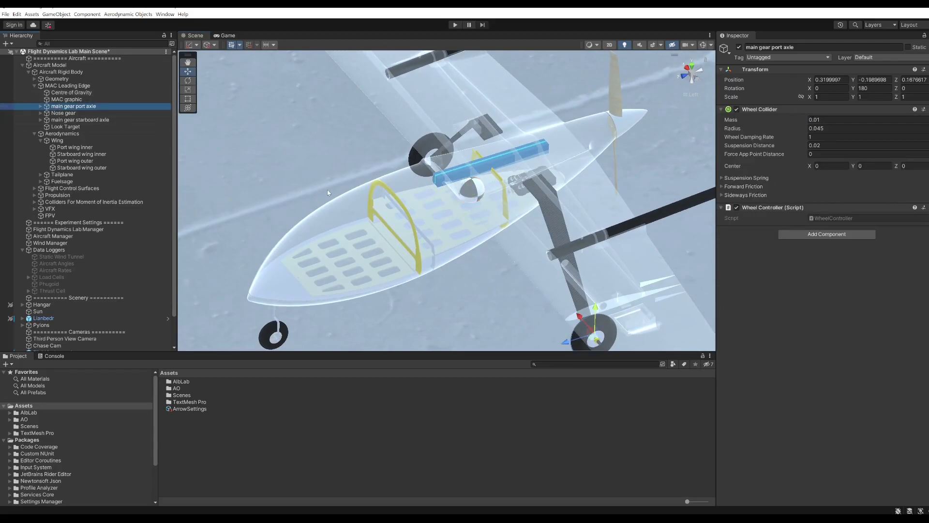
scroll(328, 192, "down", 8)
left_click_drag(575, 264, 624, 111, "alt")
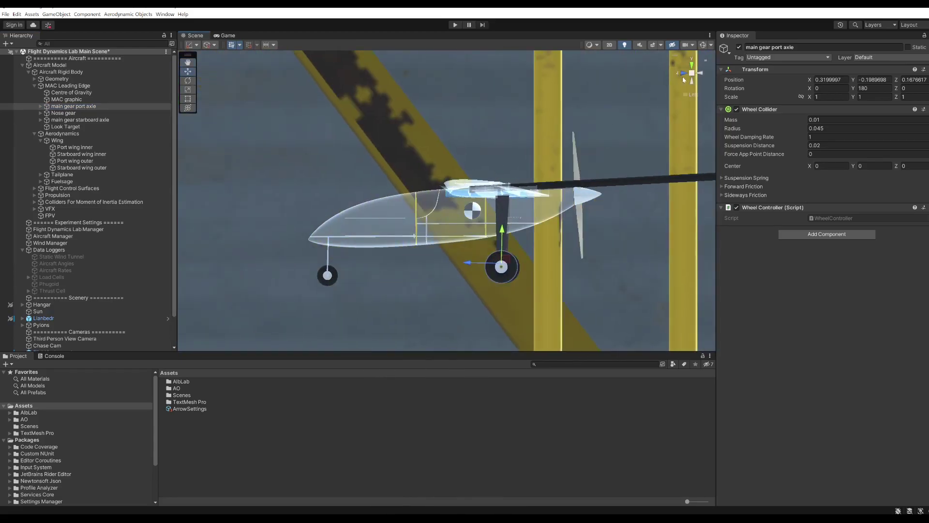
left_click(692, 74)
left_click(693, 76)
scroll(481, 265, "up", 5)
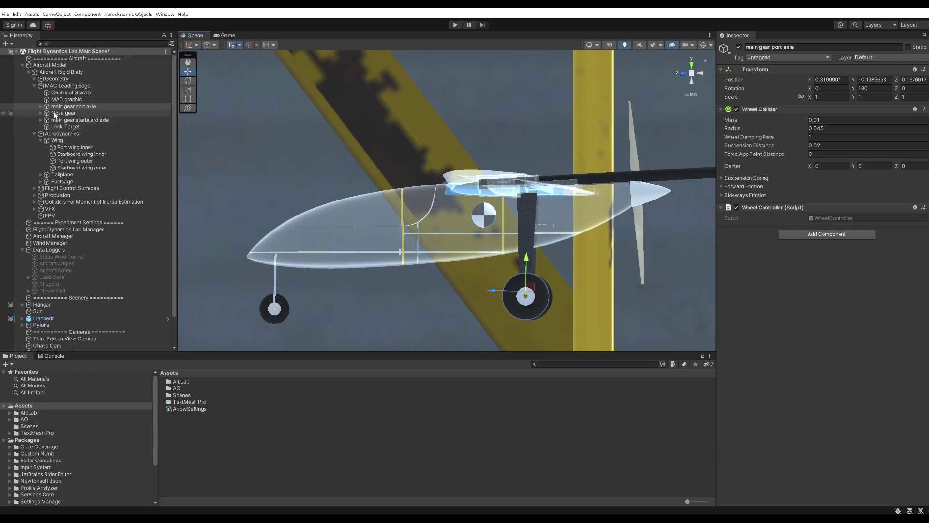
left_click(70, 108)
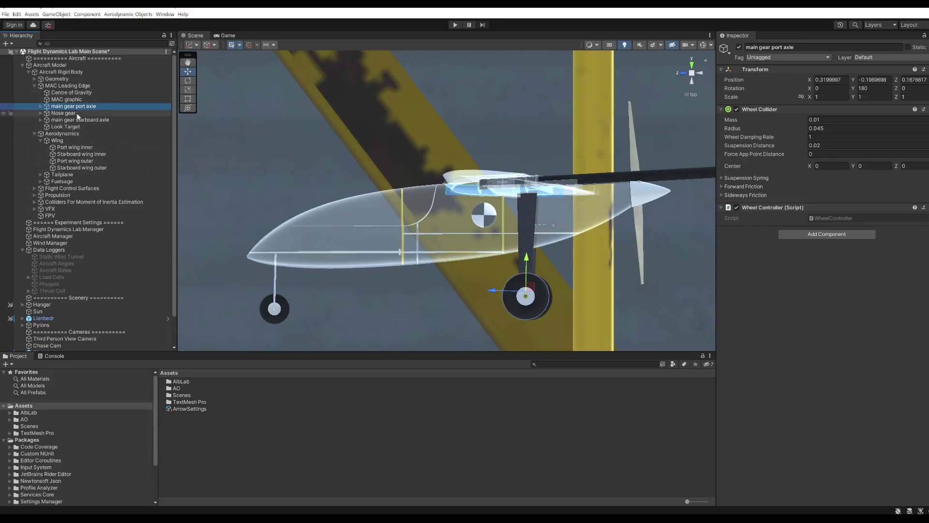
Select the Aerodynamics object and turn on gizmos in the scene to outline the aerodynamic bodies
scroll(428, 208, "down", 4)
left_click_drag(428, 209, 460, 199, "alt")
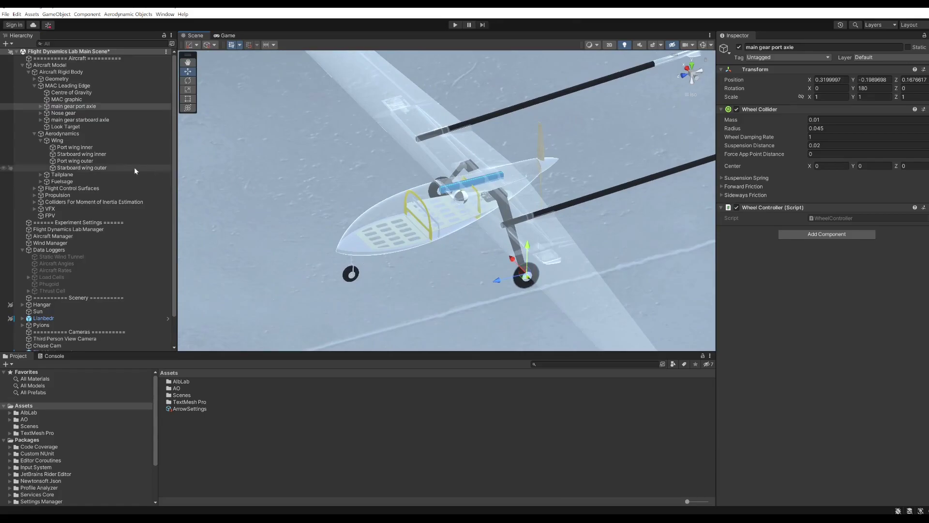
left_click(62, 135)
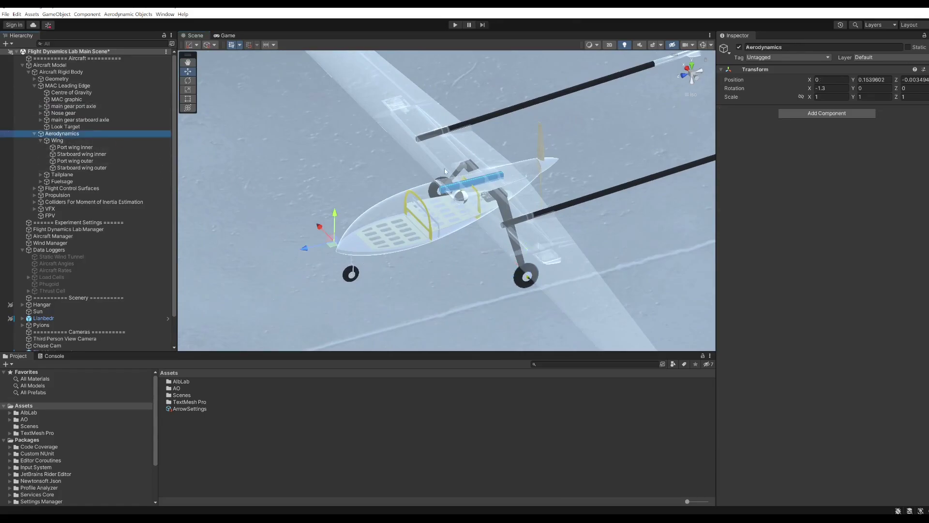
scroll(572, 129, "down", 5)
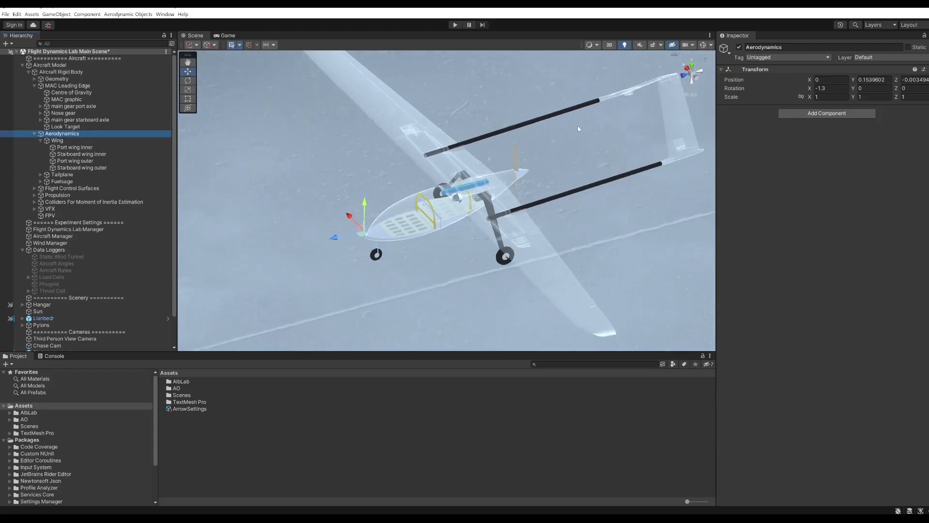
left_click(702, 45)
scroll(478, 191, "down", 2)
left_click_drag(475, 191, 522, 213, "alt")
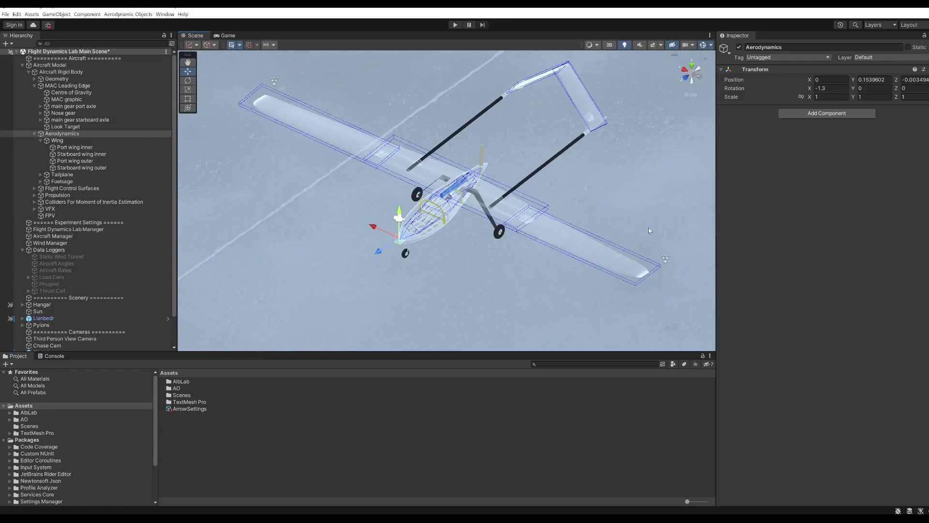
Examine the blue aerodynamic body outlines around the wing sections, tailplane and fuselage from several angles
scroll(423, 198, "up", 2)
mouse_move(423, 198)
left_mouse_down("alt")
mouse_move(402, 201)
mouse_move(409, 196)
left_mouse_up("alt")
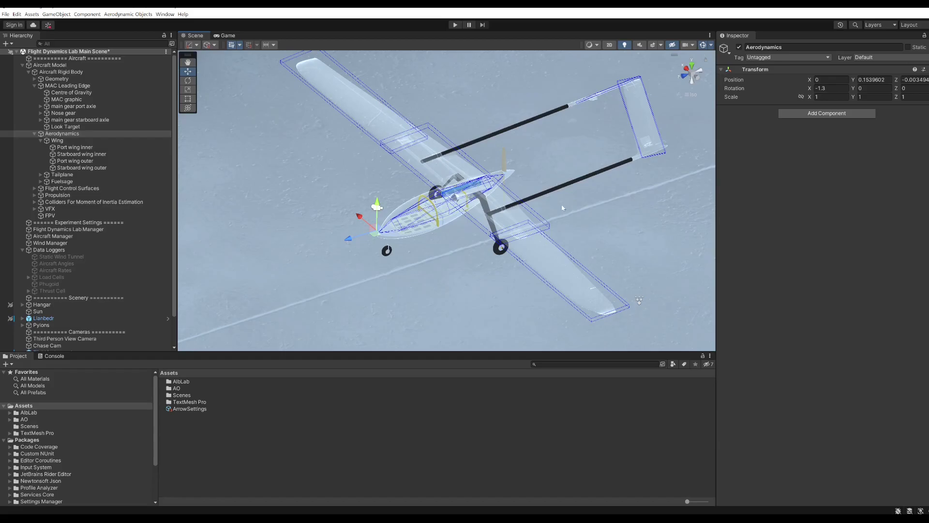
left_click_drag(522, 212, 519, 208, "alt")
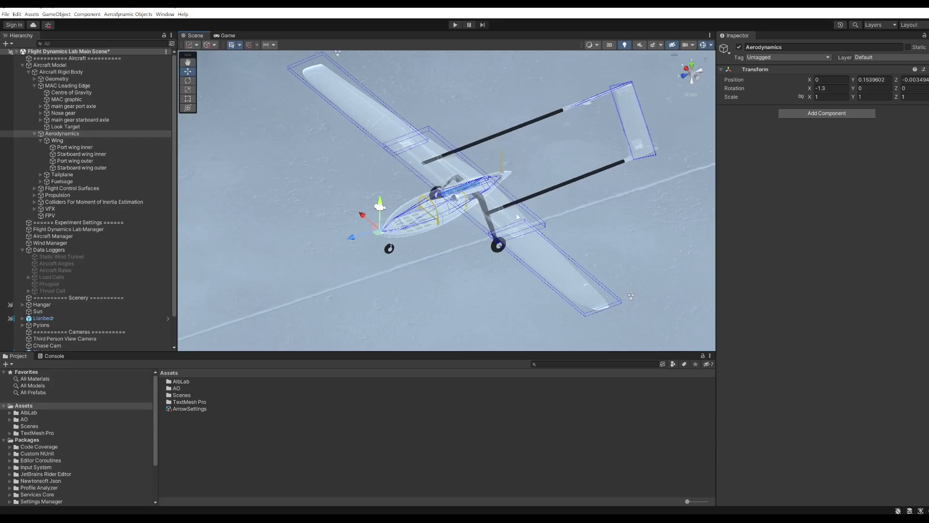
left_click_drag(456, 189, 503, 242, "alt")
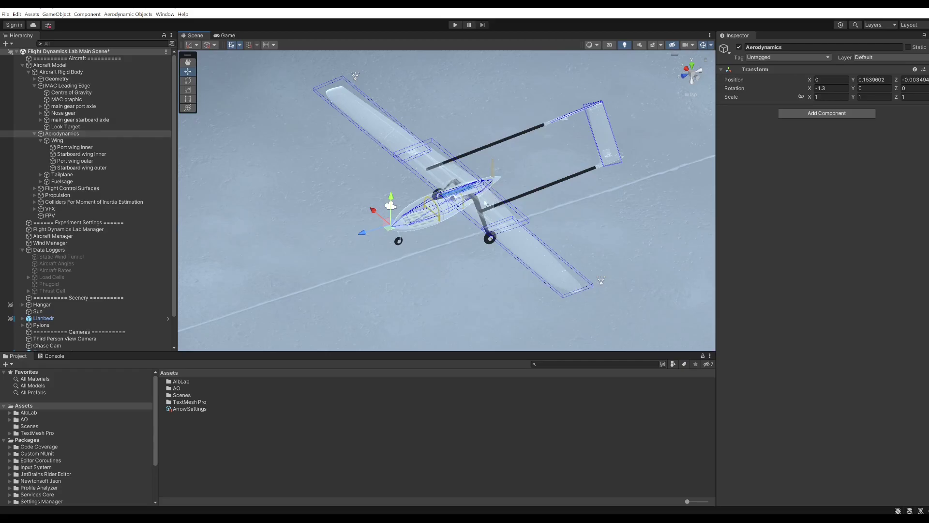
scroll(482, 198, "down", 2)
scroll(482, 198, "up", 4)
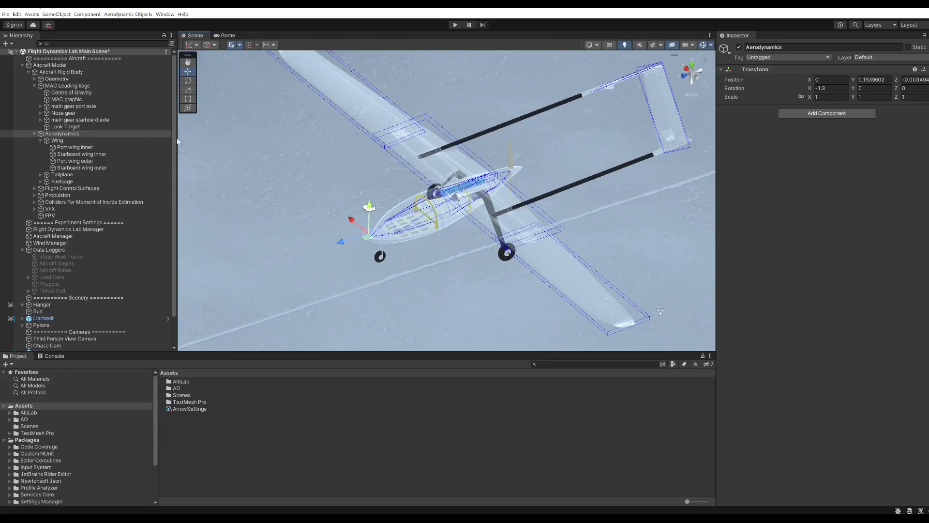
Select the Wing group under Aerodynamics, review its Aero Group settings and collapse its child sections in the hierarchy
left_click(49, 142)
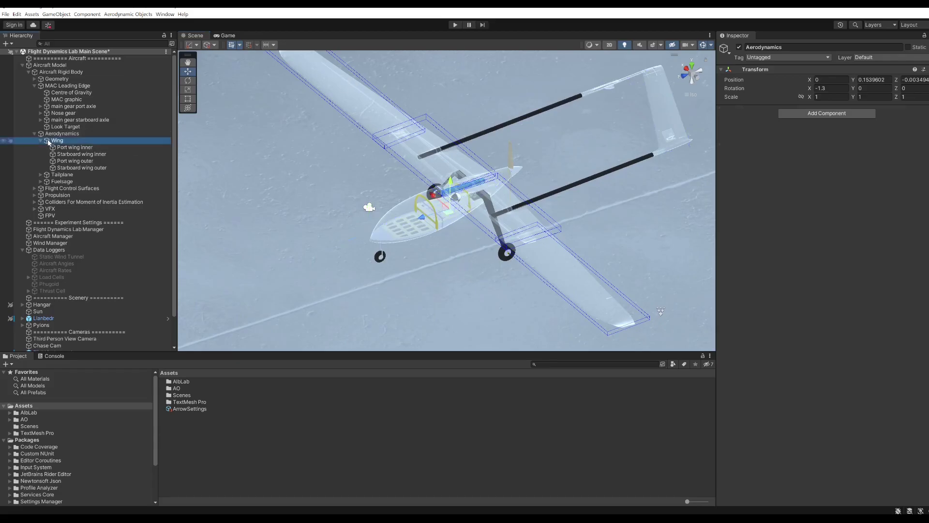
scroll(242, 164, "down", 2)
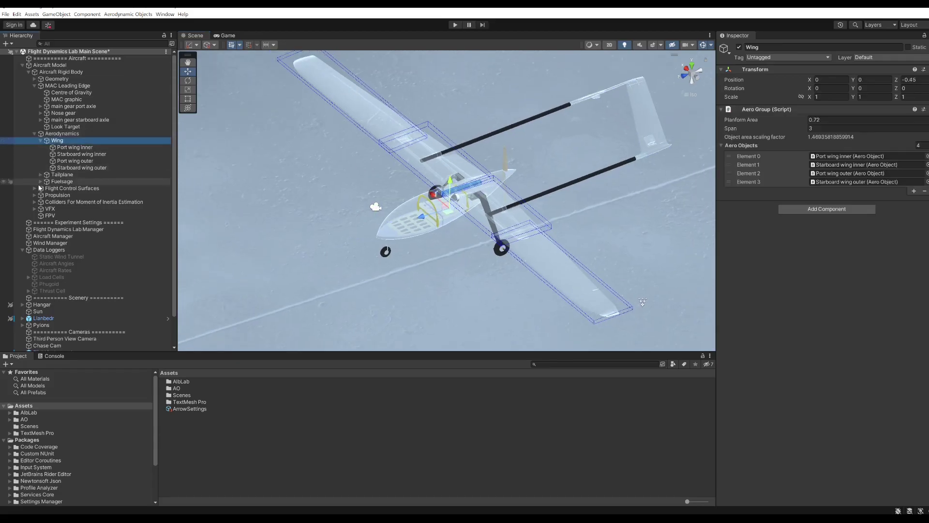
left_click(41, 140)
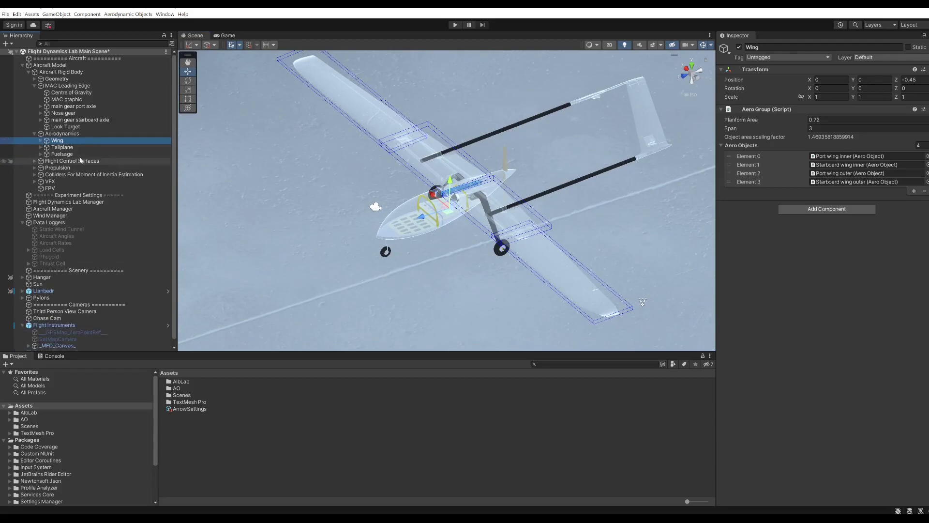
Select the Flight Control Surfaces object and examine the outlined control surfaces on the wing and tail from another angle
left_click(65, 162)
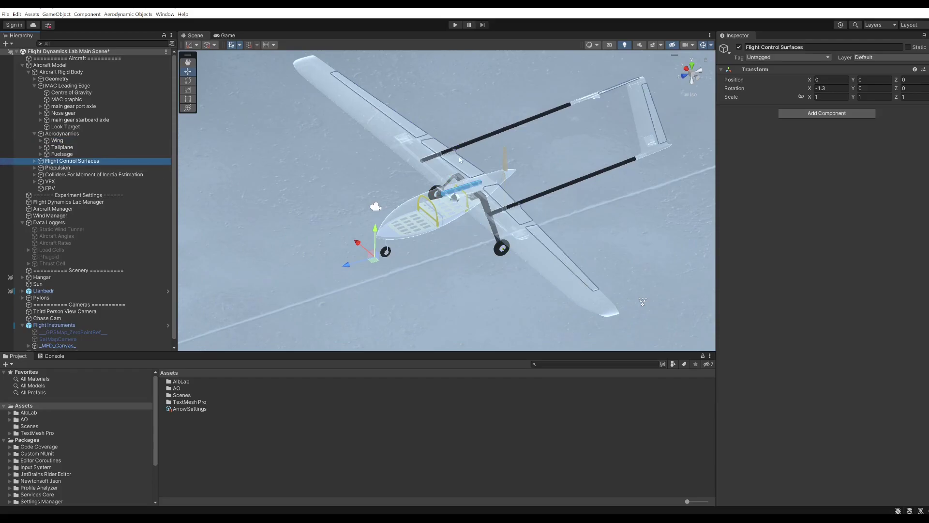
left_click_drag(620, 129, 547, 344, "alt")
left_click_drag(654, 140, 616, 102, "alt")
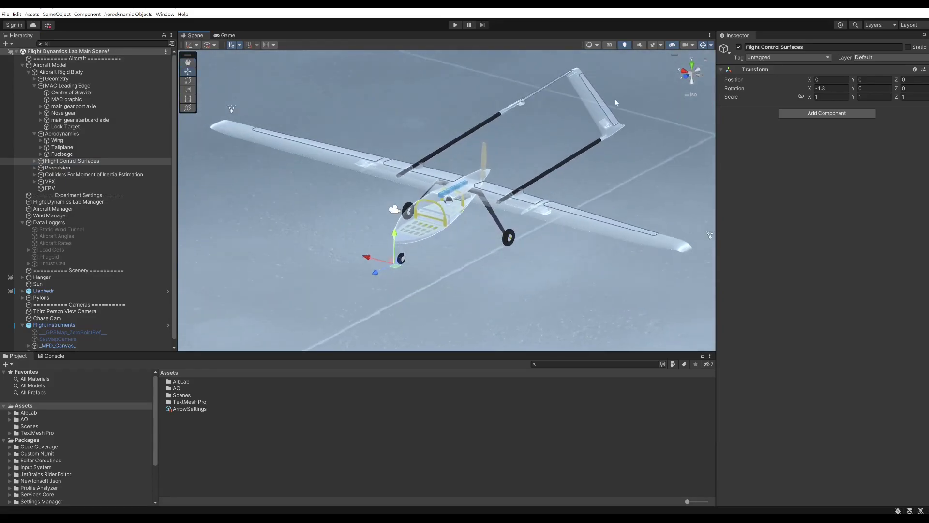
Inspect the Propulsion thruster settings and the box colliders used for moment of inertia estimation around the aircraft
left_click(56, 168)
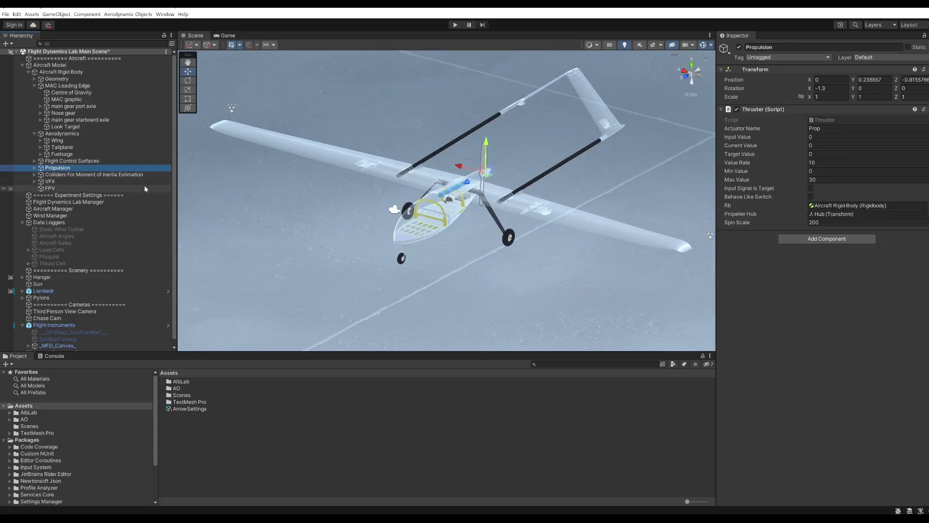
left_click(92, 175)
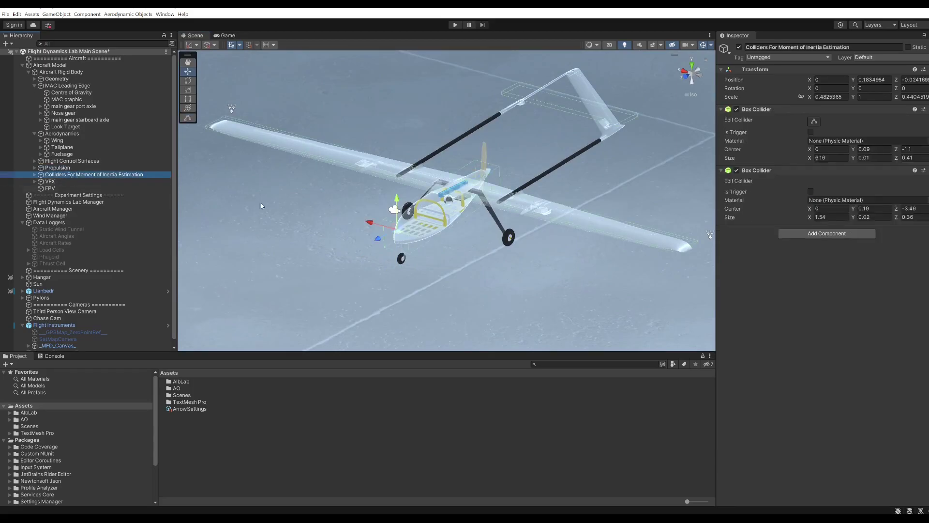
scroll(430, 210, "up", 2)
left_click_drag(429, 209, 474, 196, "alt")
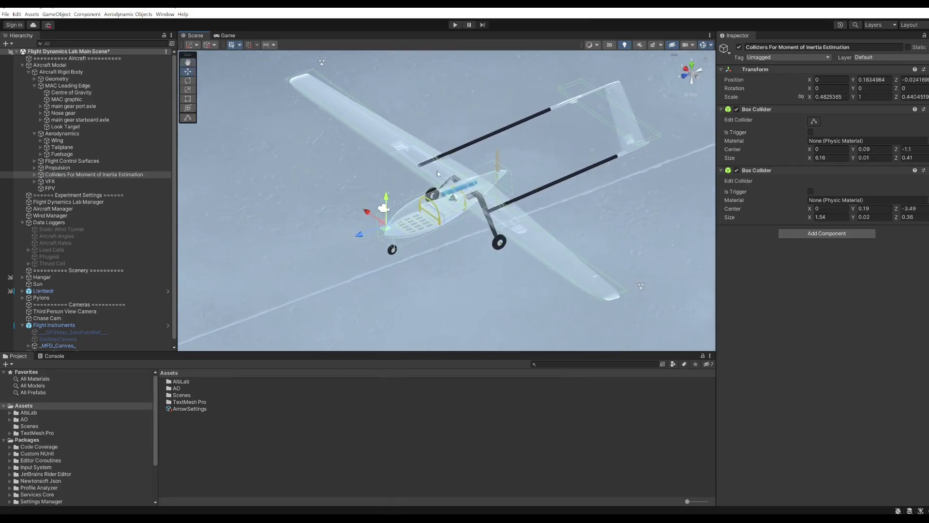
Inspect the VFX object's wing tip children and the FPV camera's settings and preview
left_click(45, 182)
left_click(34, 181)
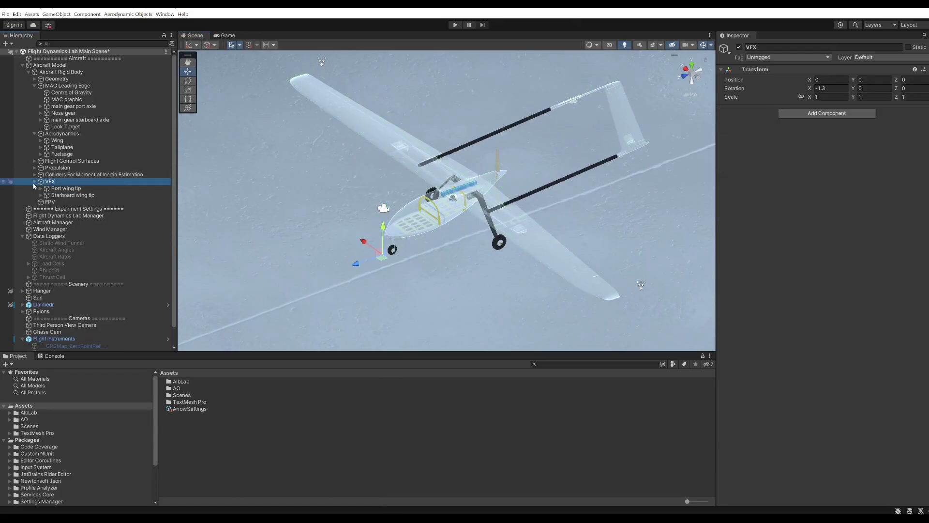
left_click(34, 182)
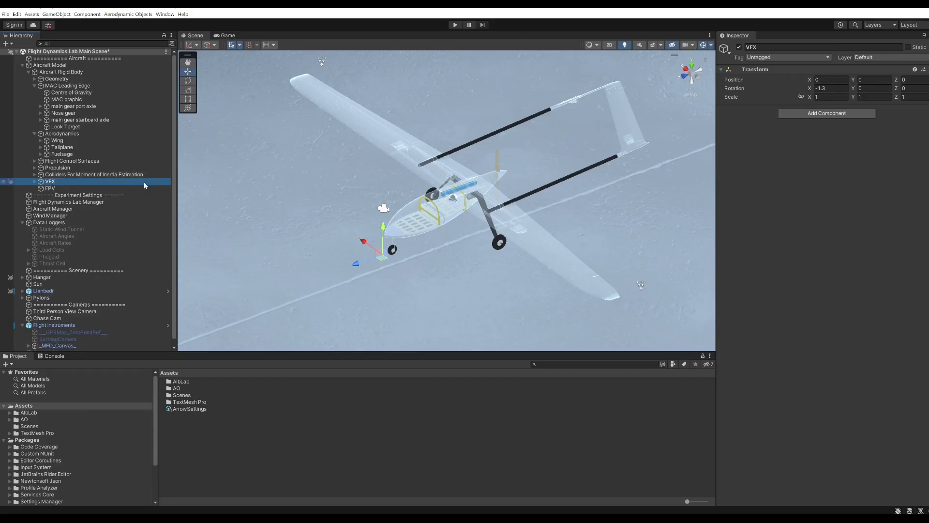
left_click(39, 189)
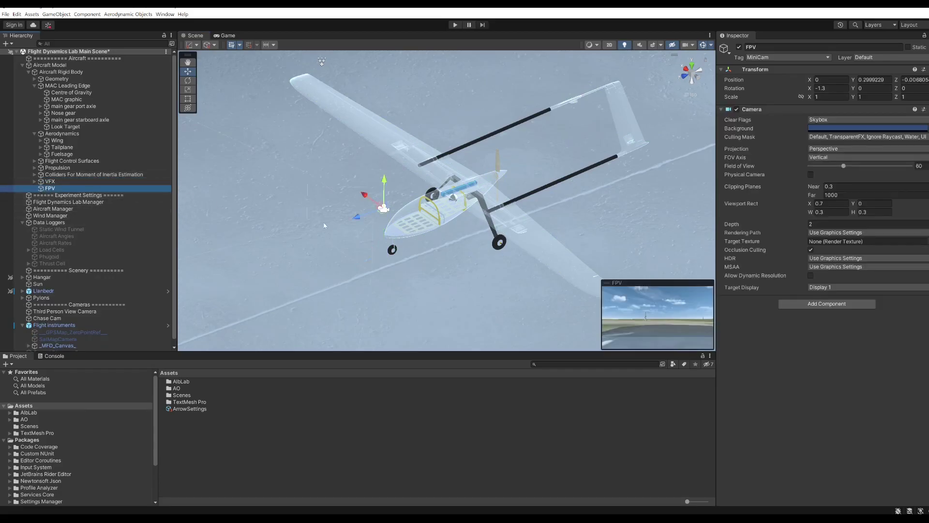
Set the Flight Dynamics Lab Manager's experiment settings to Weight and Balance, and change them to Dynamic Control Response
left_click(45, 205)
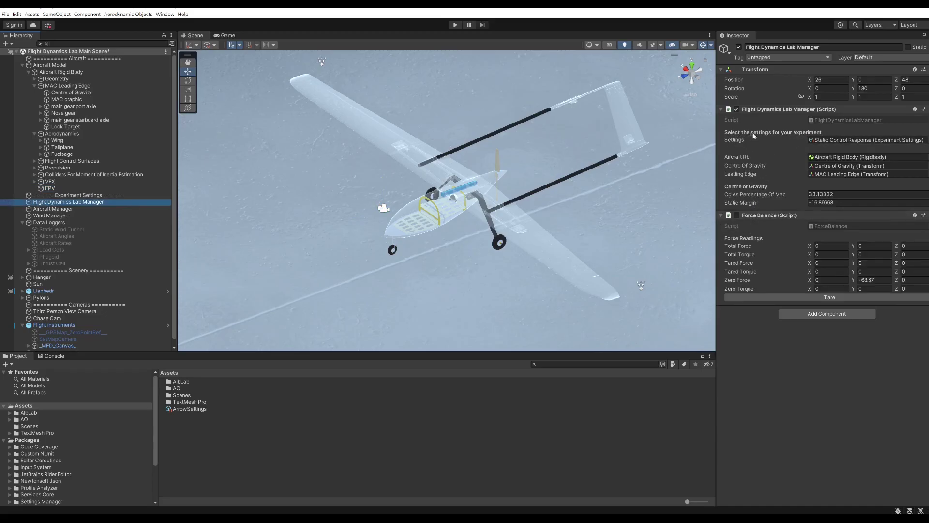
left_click(928, 140)
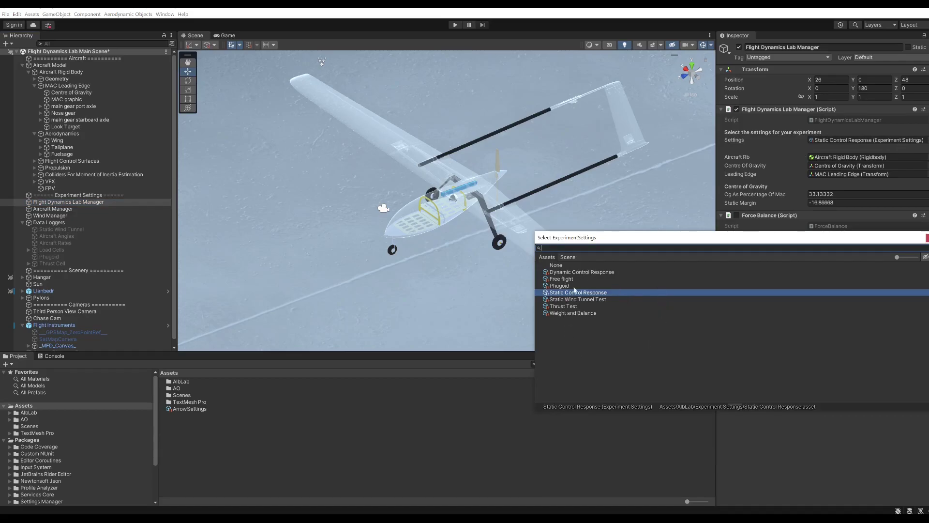
left_click(559, 316)
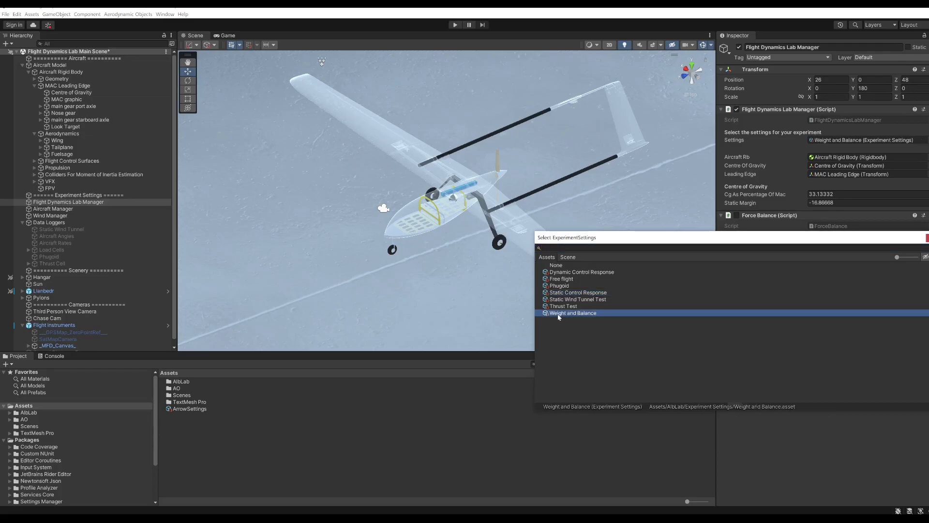
double_click(559, 313)
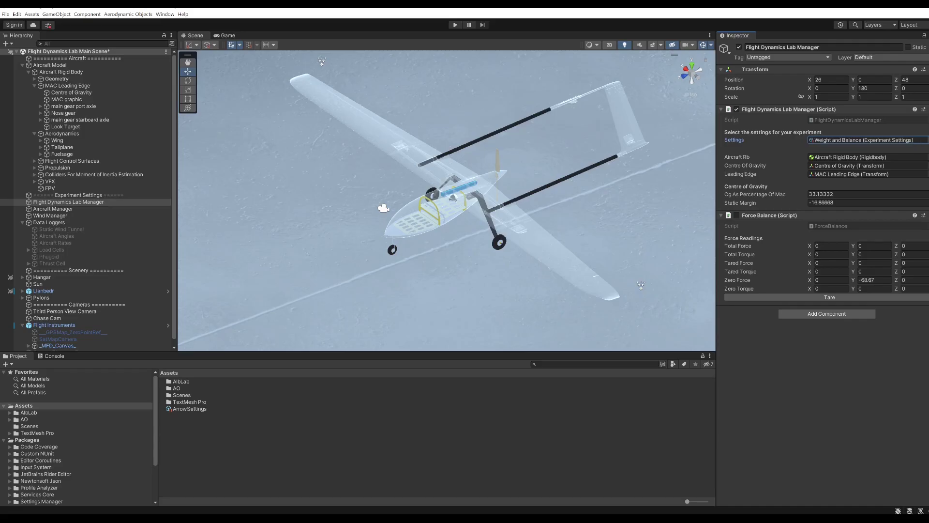
left_click(925, 140)
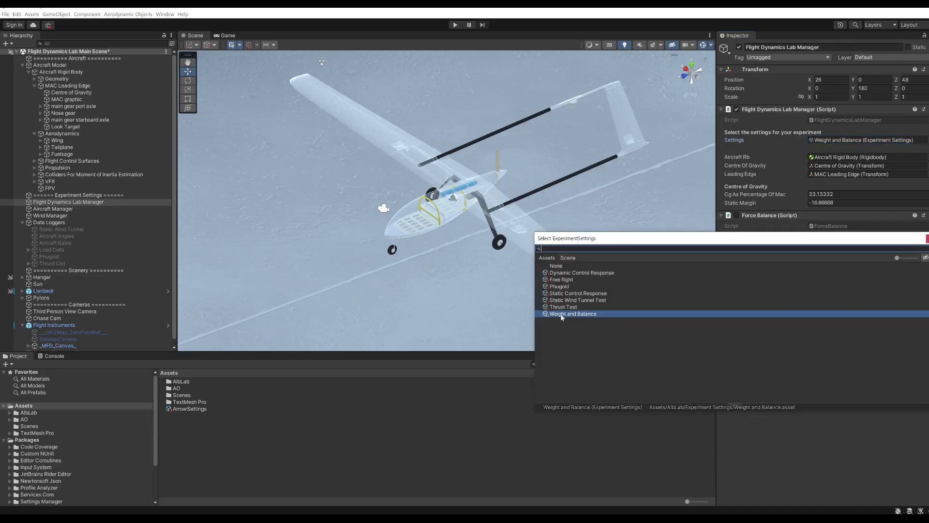
double_click(563, 273)
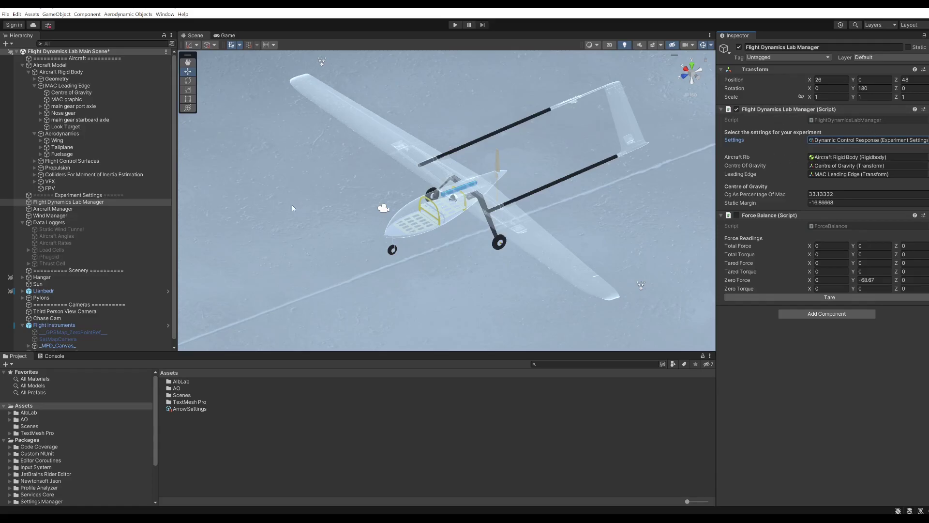
Review the Aircraft Manager's control and mixing settings and the Wind Manager's global fluid settings
left_click(47, 209)
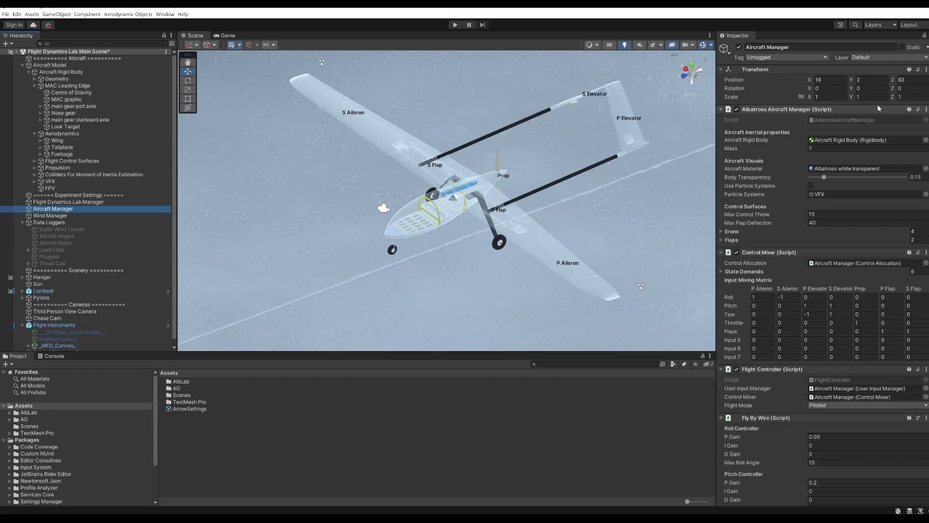
left_click(47, 216)
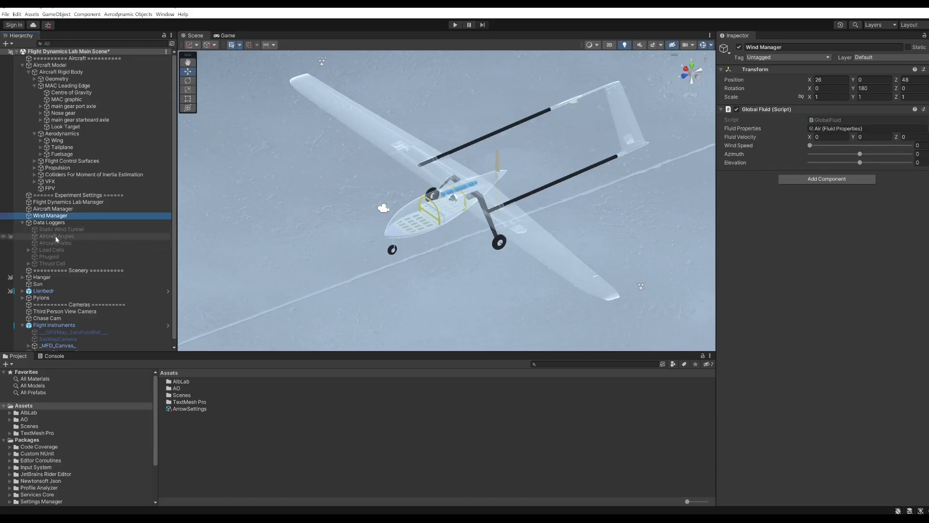
Select the Static Wind Tunnel data logger and set its Slow Down Factor to 20
left_click(47, 223)
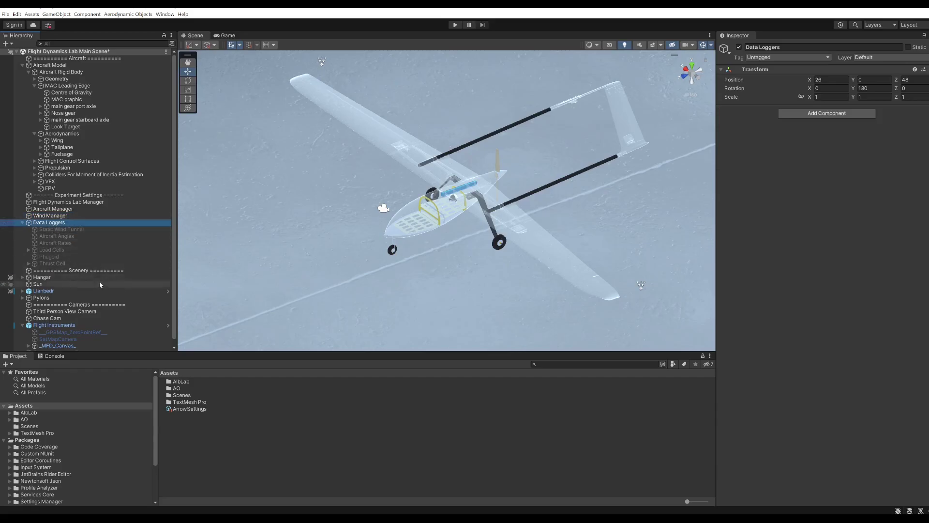
left_click(49, 230)
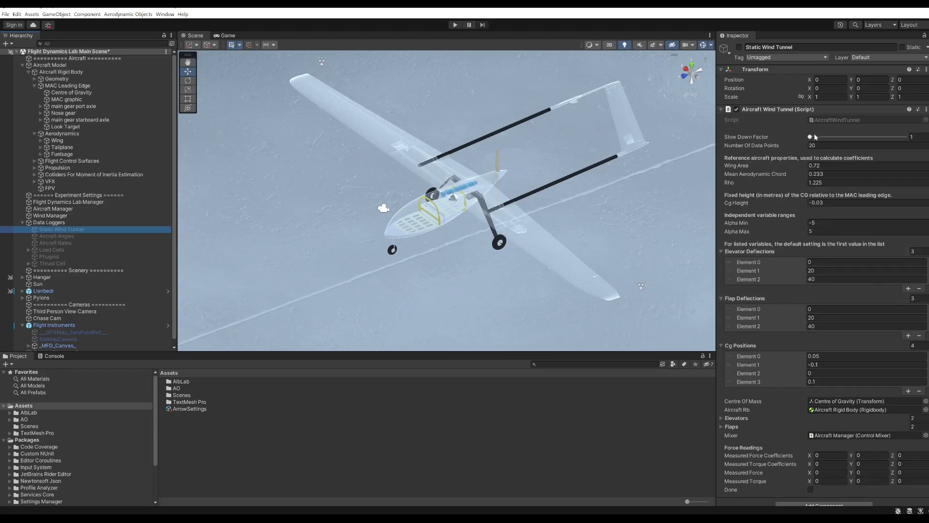
left_click_drag(810, 138, 914, 143)
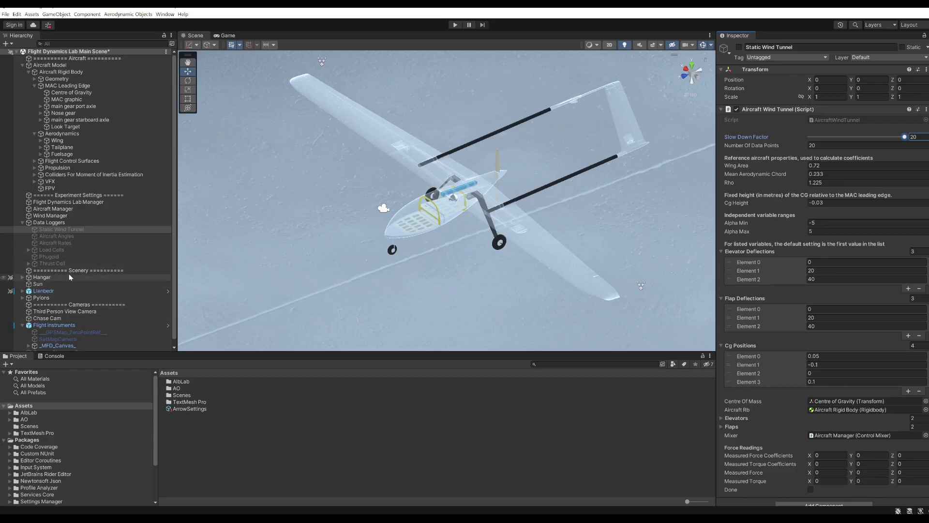
Frame the Hangar and the Llanbedr terrain in the scene, and examine the terrain's coastline and hills
left_click(44, 278)
double_click(42, 279)
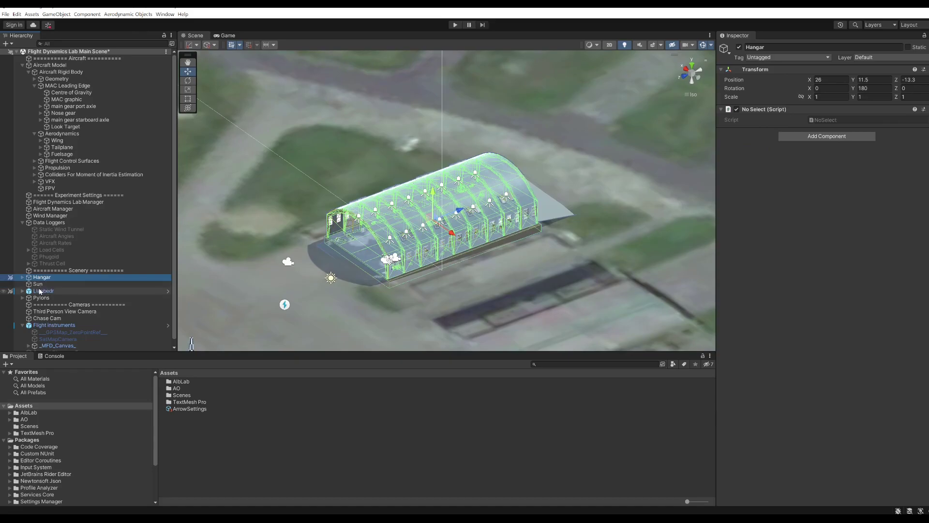
double_click(41, 291)
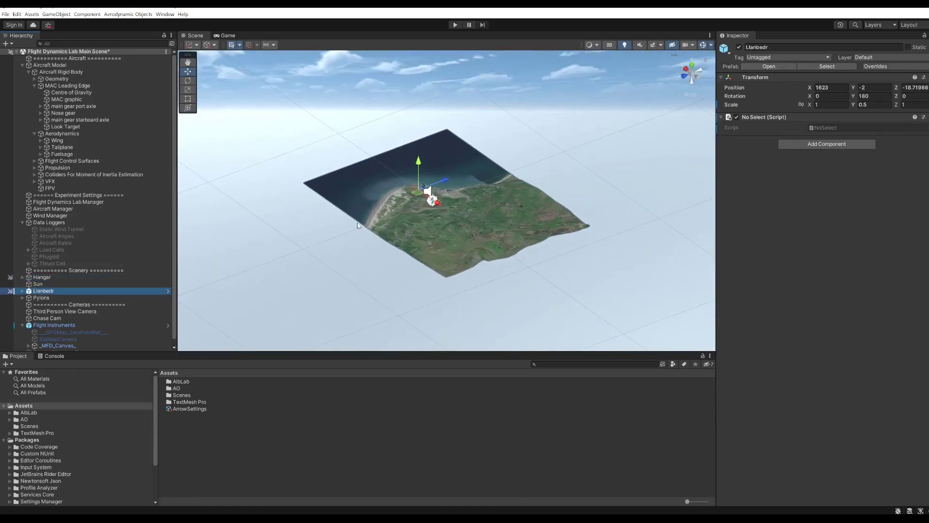
scroll(459, 223, "up", 15)
left_click_drag(385, 223, 547, 168, "alt")
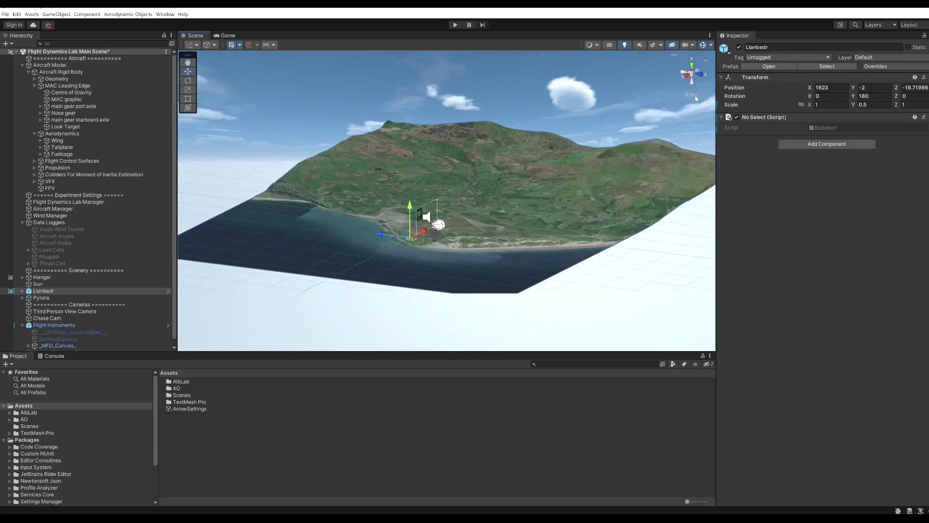
Switch the scene view to perspective and examine the Llanbedr airfield, its runways and the hangar area
left_click(696, 97)
left_click_drag(536, 201, 359, 280, "alt")
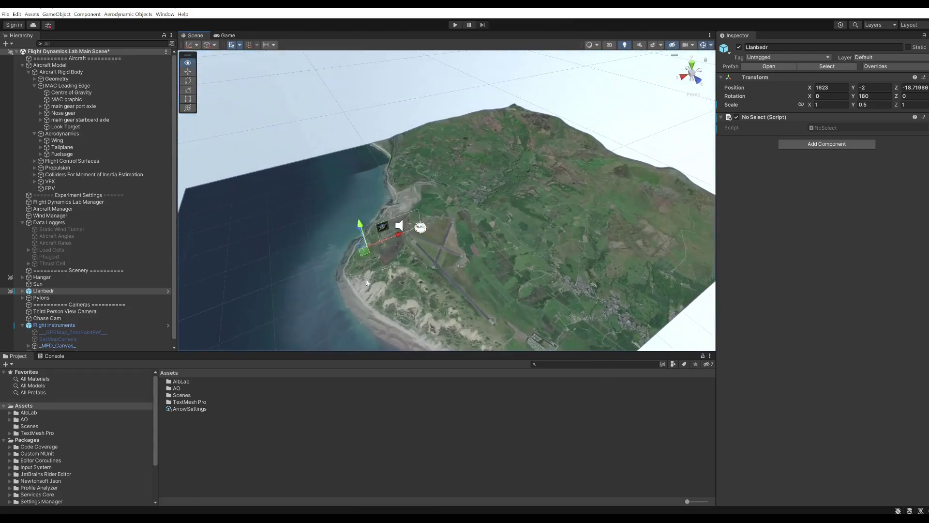
scroll(455, 251, "up", 5)
scroll(424, 263, "up", 7)
scroll(424, 264, "up", 10)
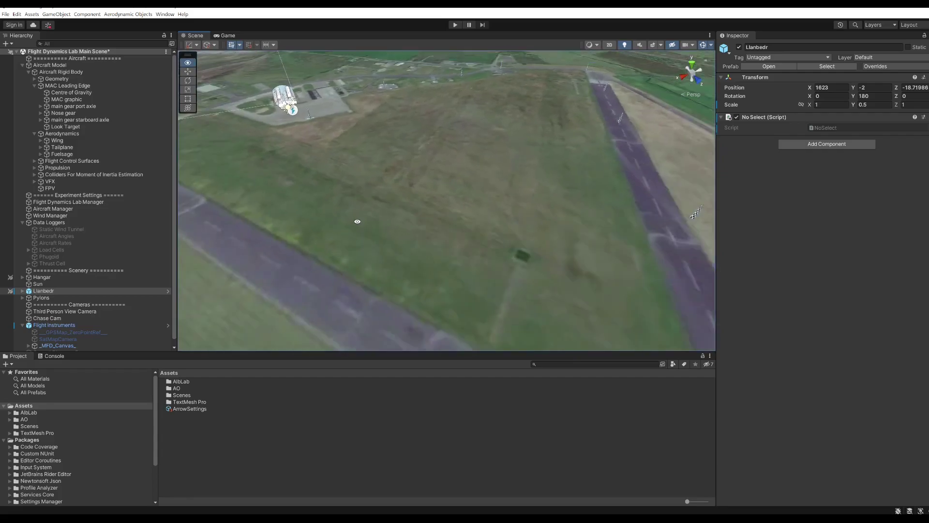
scroll(360, 223, "down", 5)
right_click_drag(447, 200, 345, 180)
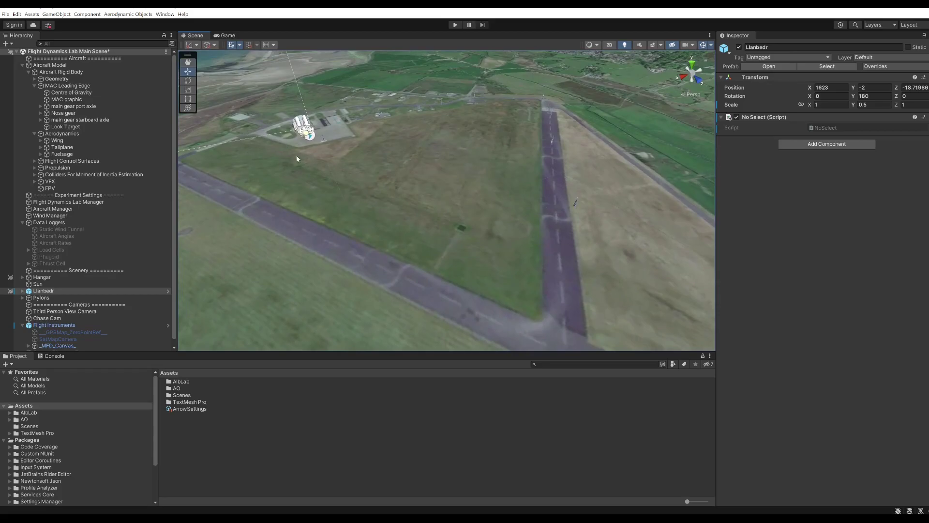
scroll(304, 164, "down", 10)
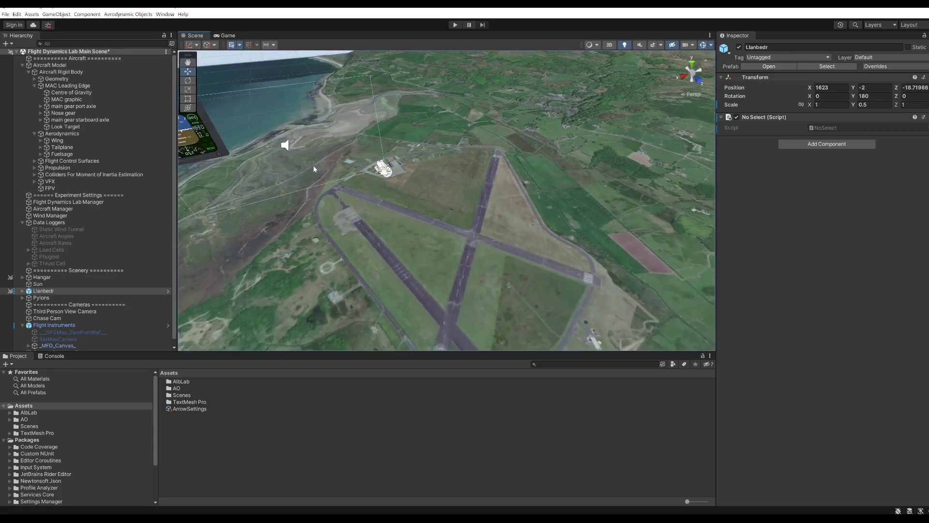
Select the Pylons object, and frame the Flight Instruments object in the scene
left_click(35, 298)
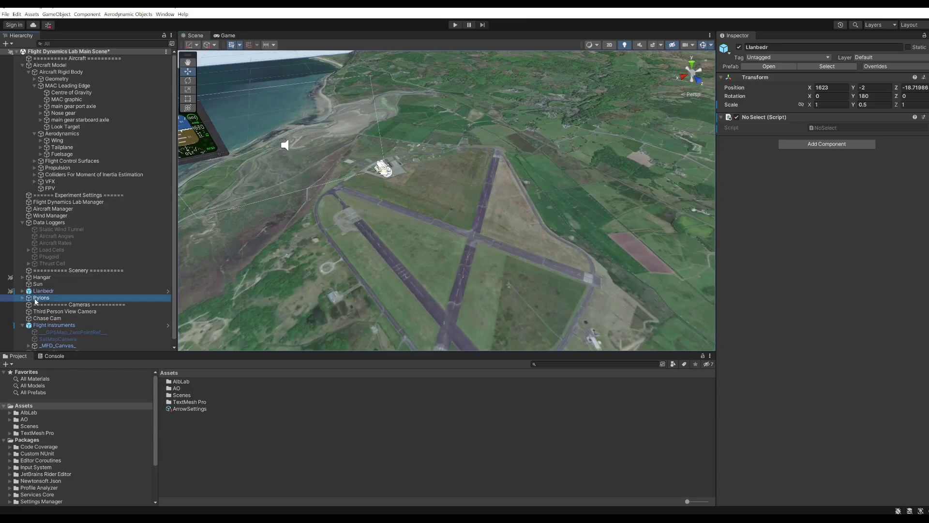
left_click(36, 300)
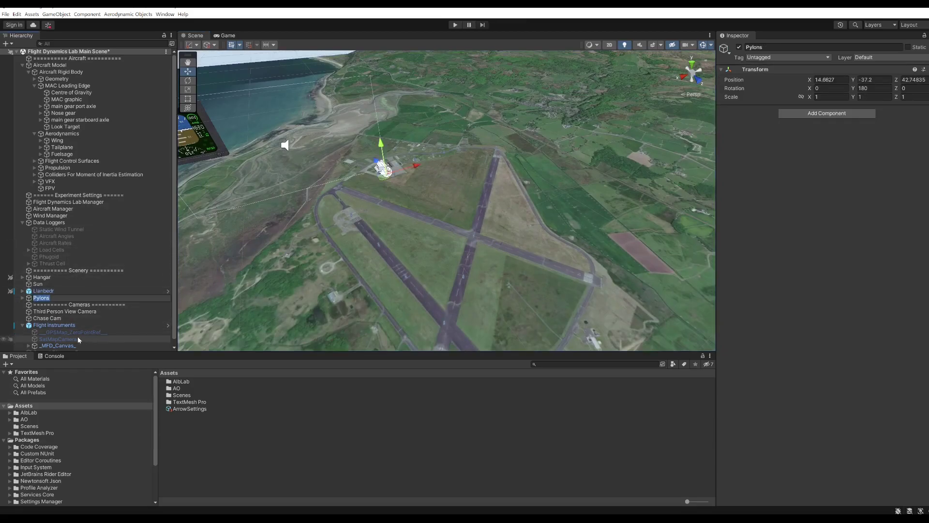
left_click(47, 326)
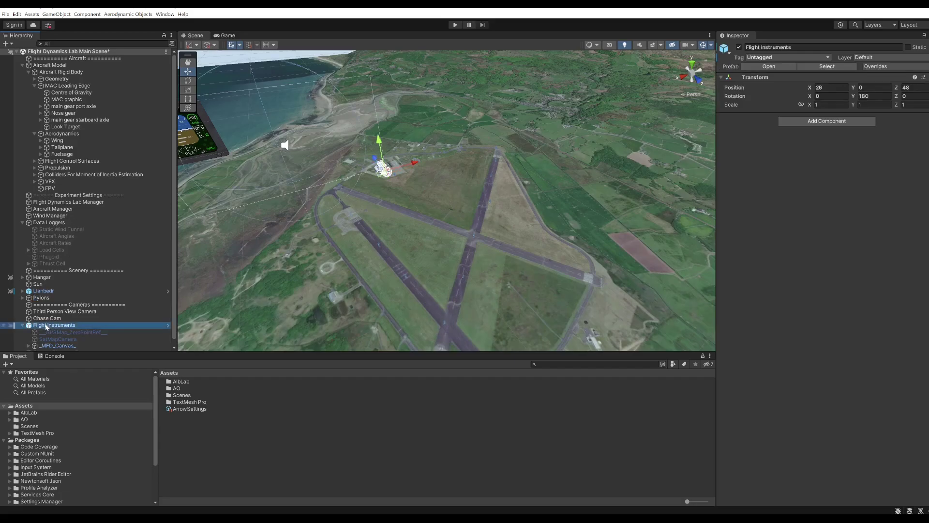
double_click(47, 326)
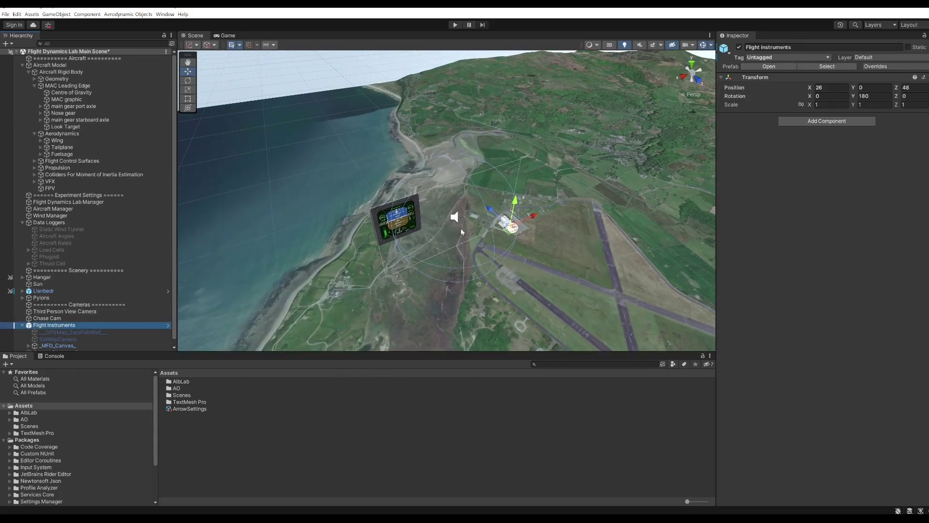
Examine the flight instrument display floating above the terrain up close and from its front side
scroll(427, 260, "up", 3)
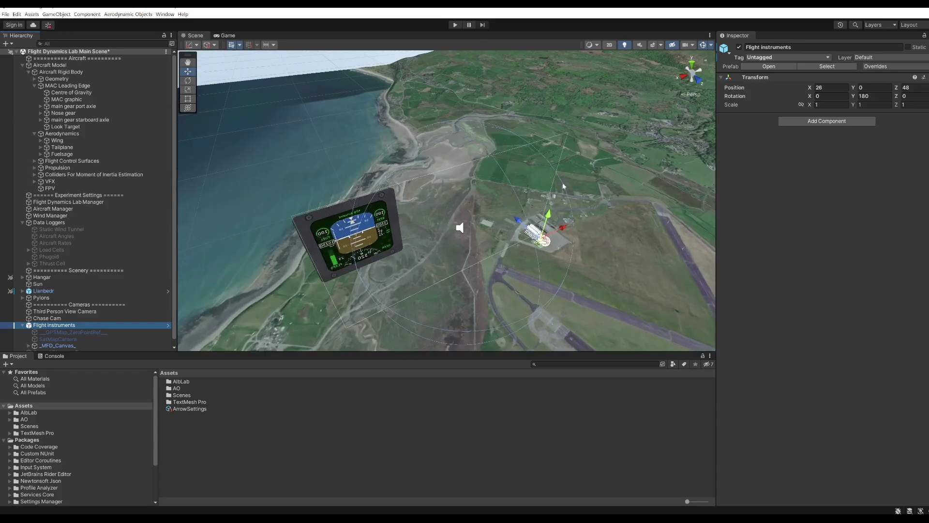
scroll(356, 267, "up", 3)
middle_click_drag(351, 263, 351, 186)
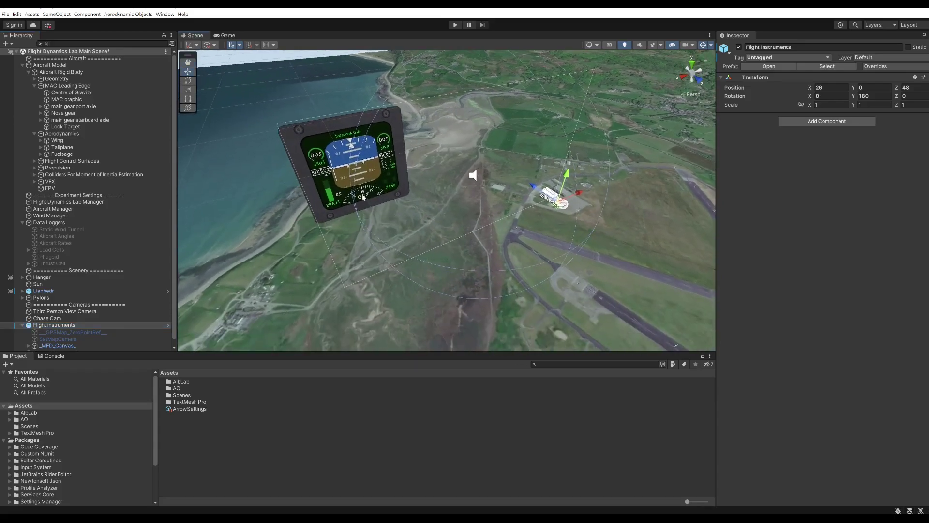
right_click_drag(352, 186, 351, 186)
left_click_drag(349, 180, 511, 183, "alt")
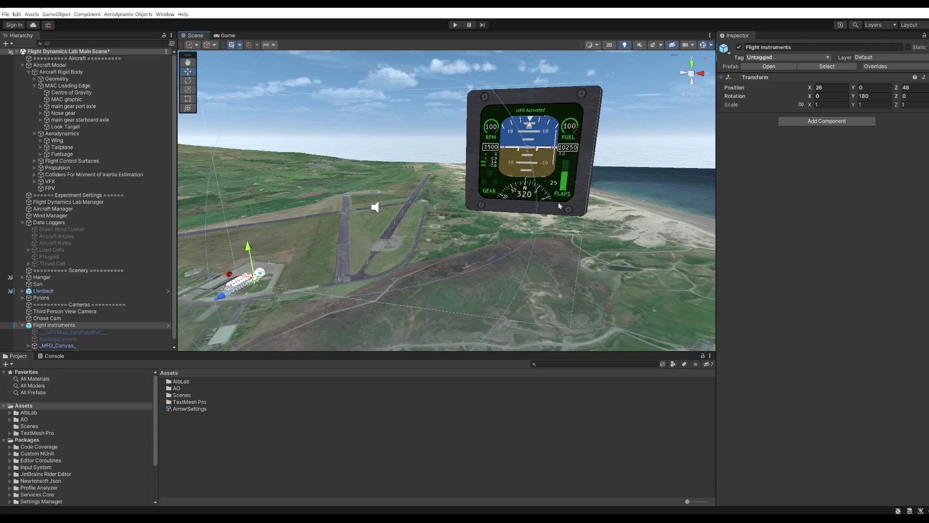
left_click_drag(579, 127, 537, 160, "alt")
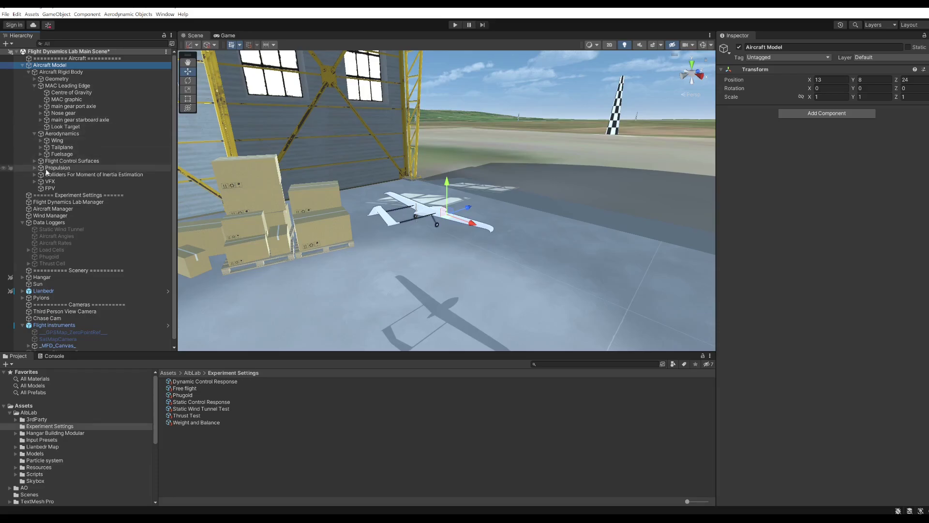
Review the Flight Dynamics Lab Manager's experiment settings and the Aircraft Manager's aircraft properties
left_click(61, 203)
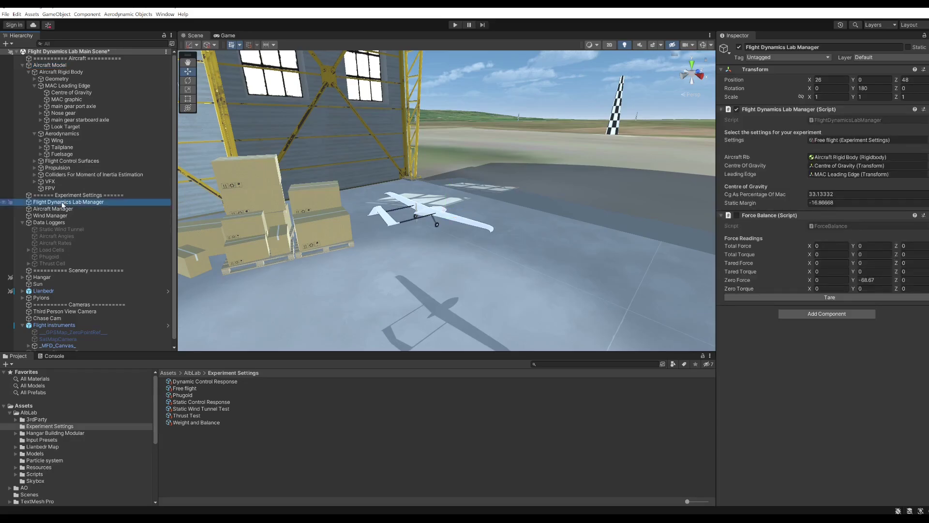
left_click(50, 210)
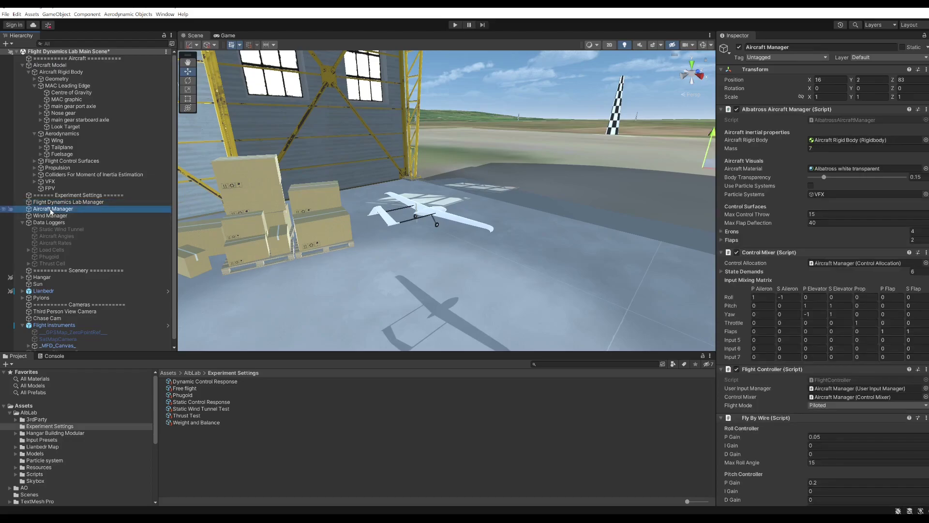